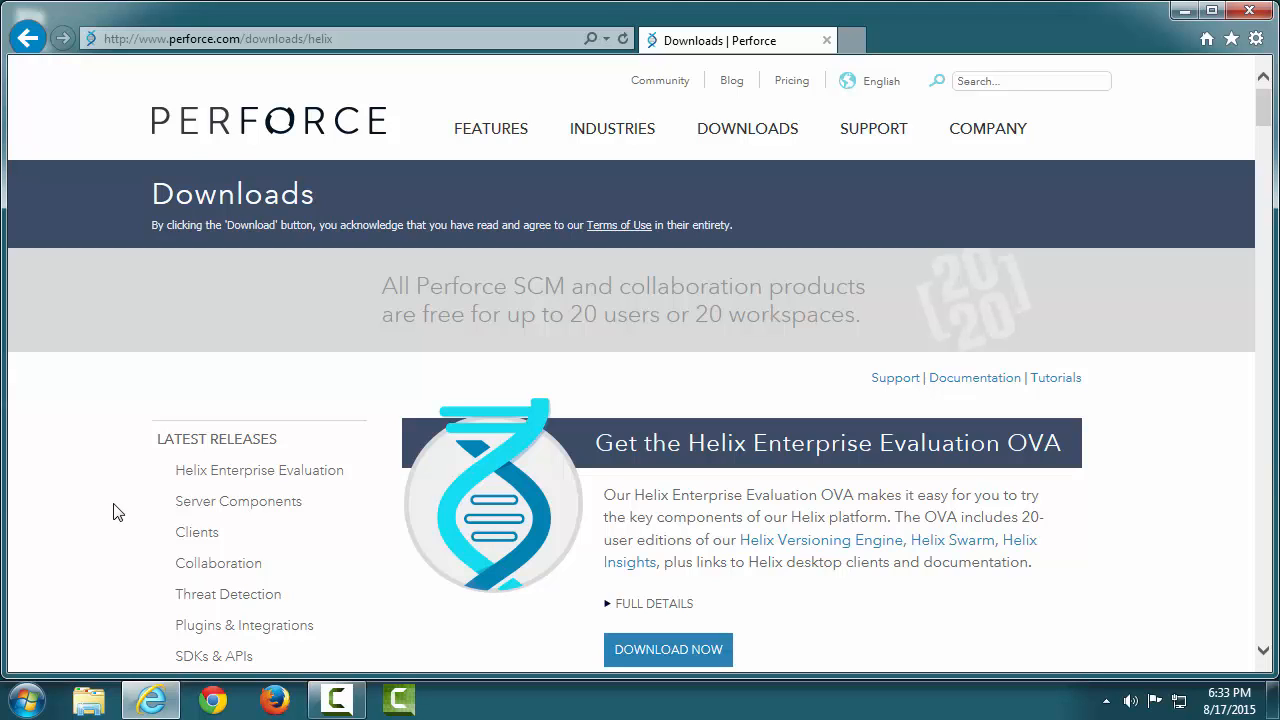
Review the Server Components and Helix Clients download sections, then minimize Internet Explorer
click(260, 513)
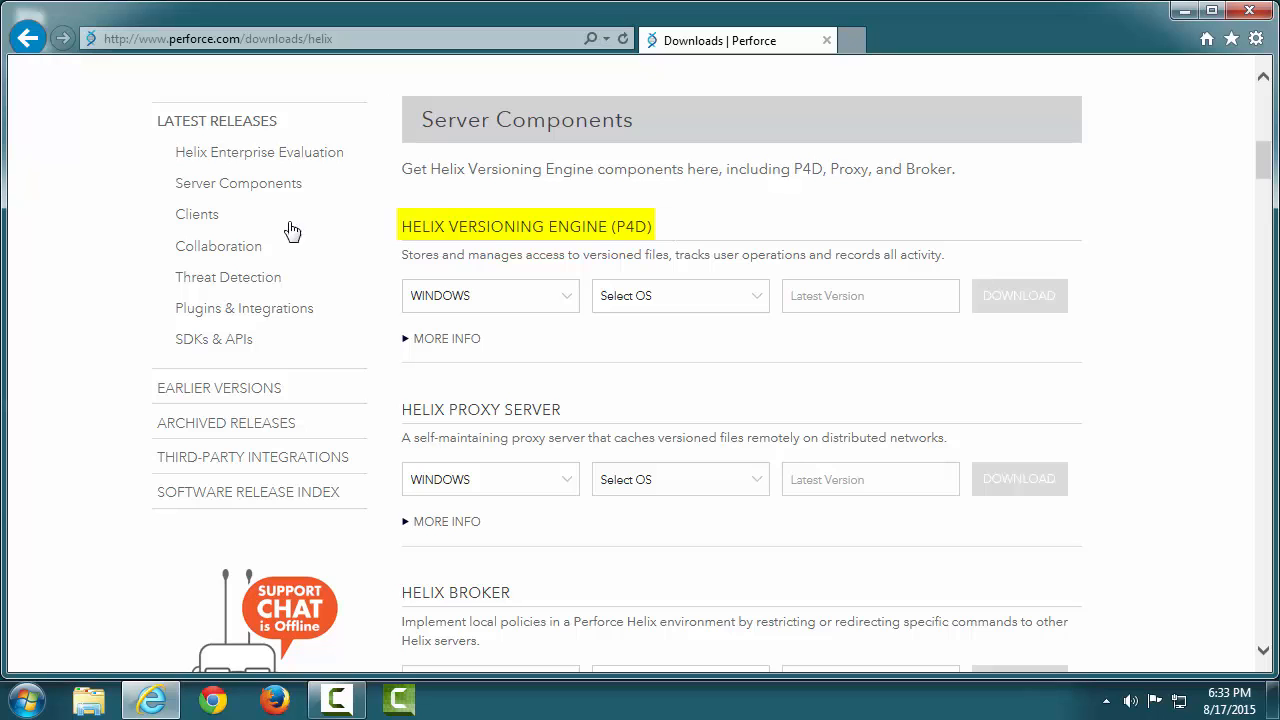
click(209, 220)
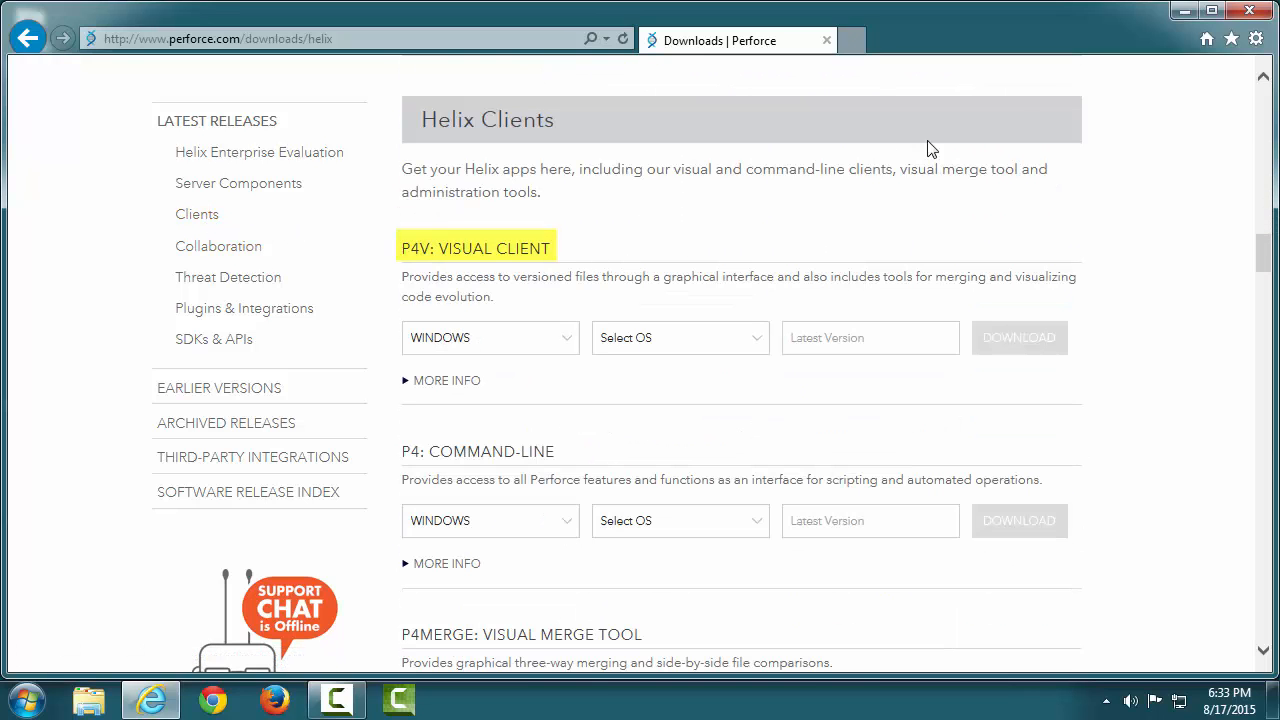
click(1184, 11)
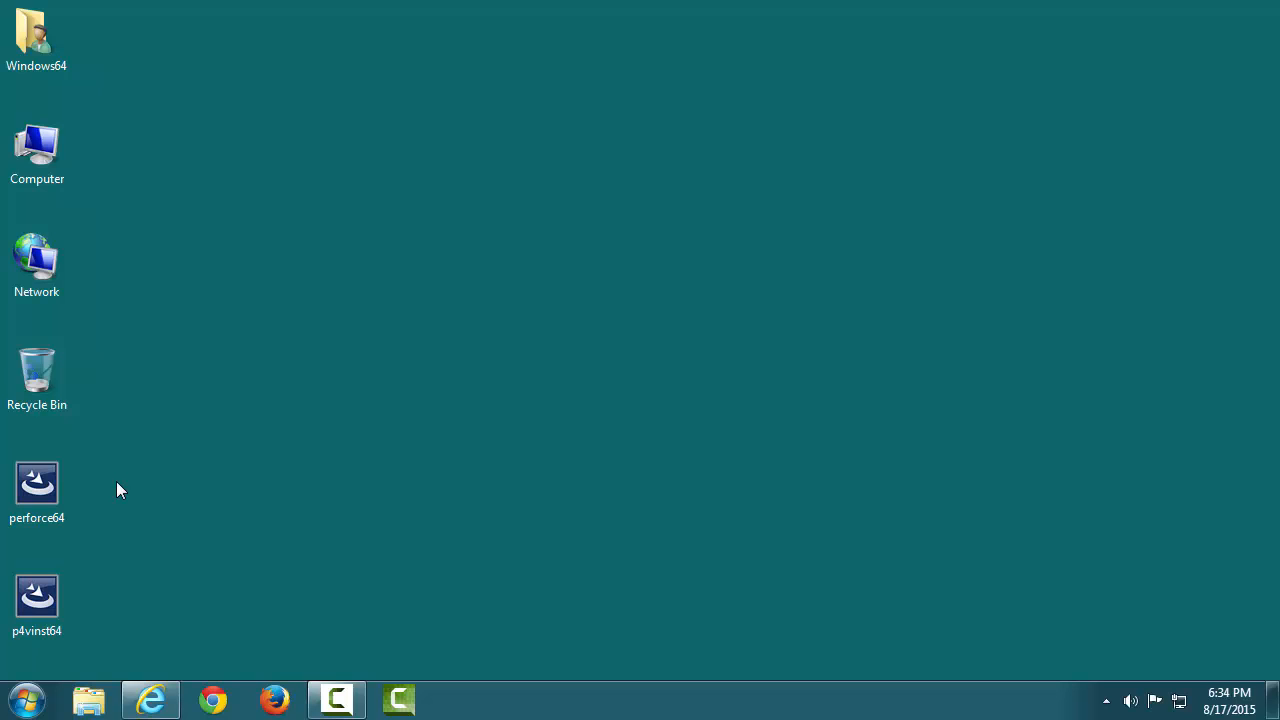
Launch the perforce64 installer and check its component versions and required disk space
double_click(38, 488)
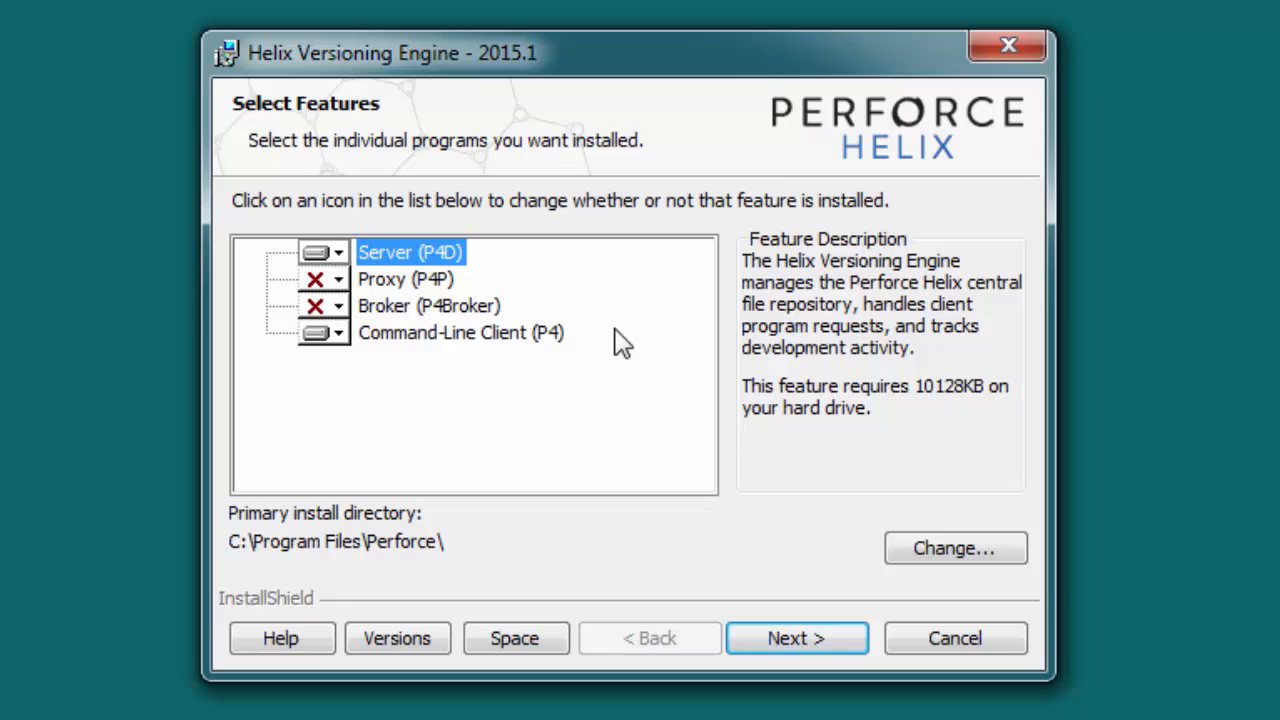
click(447, 648)
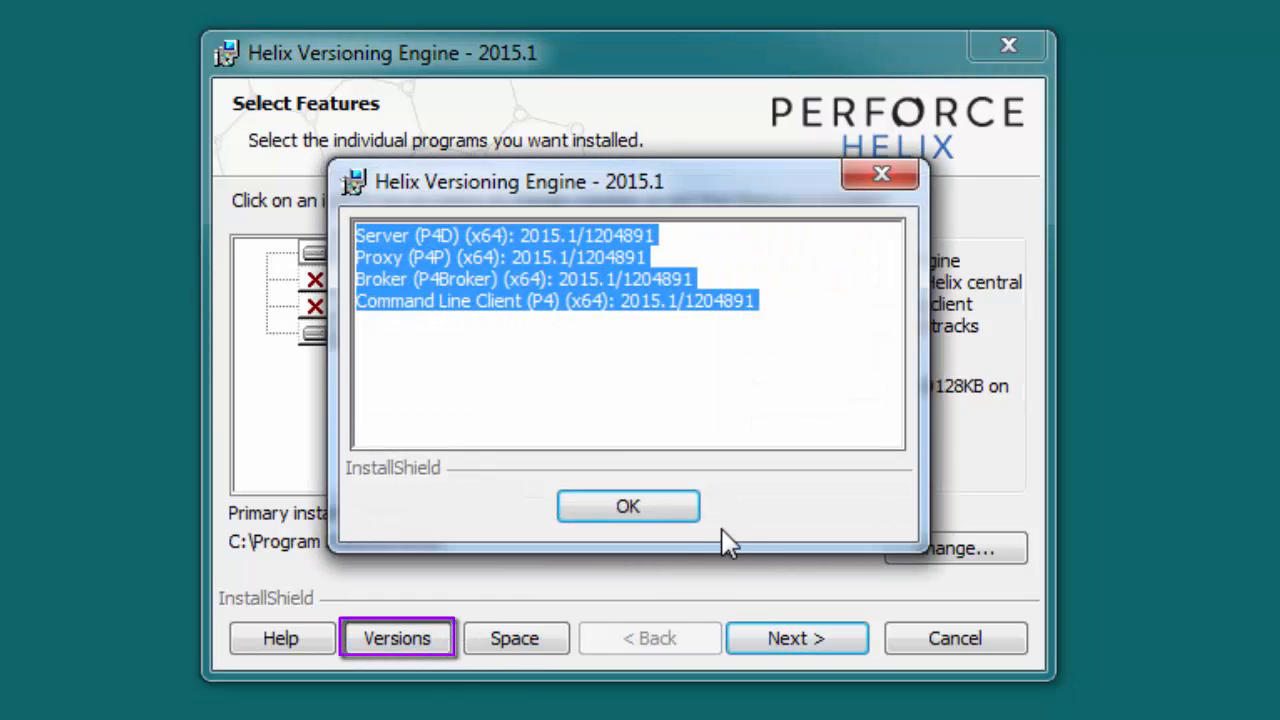
click(690, 512)
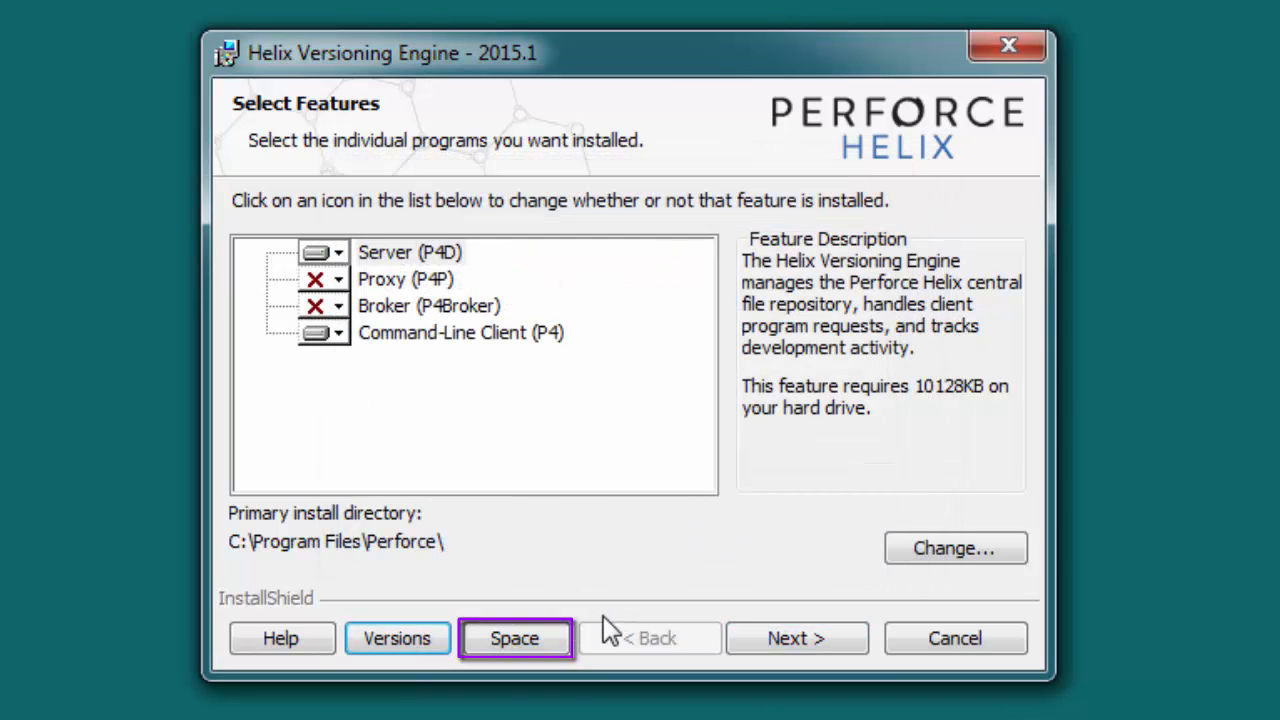
click(556, 642)
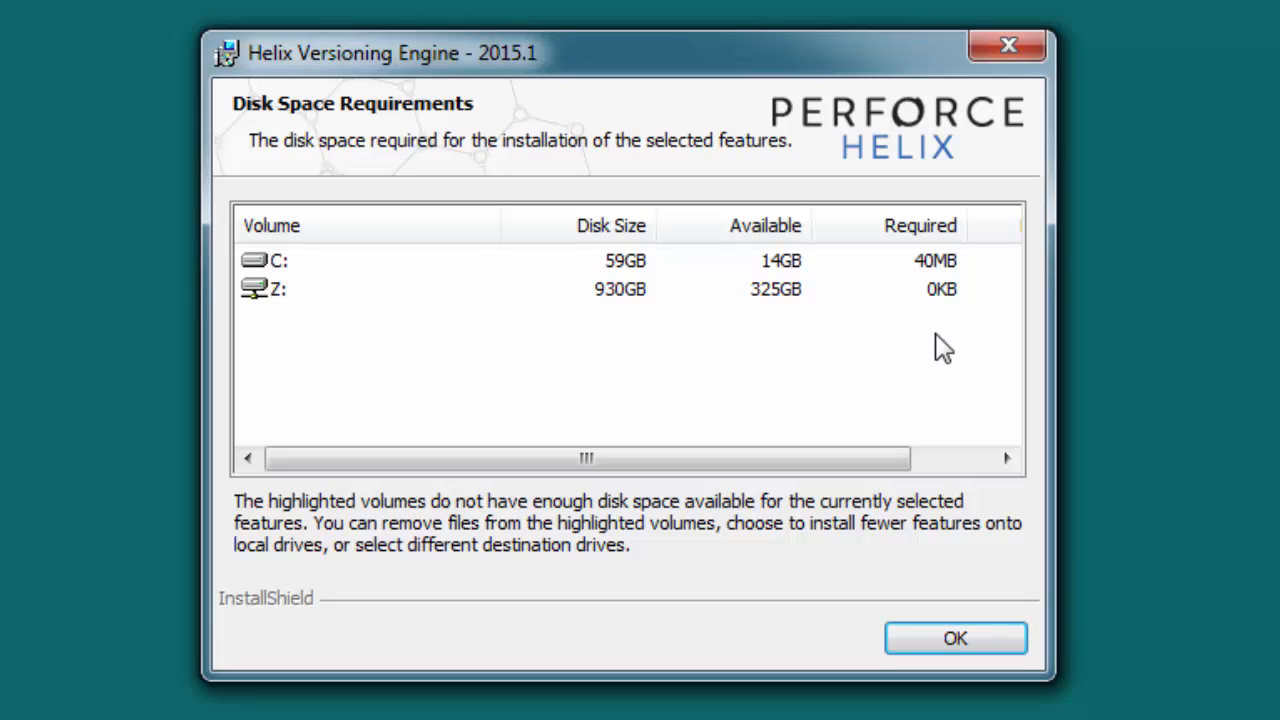
click(983, 640)
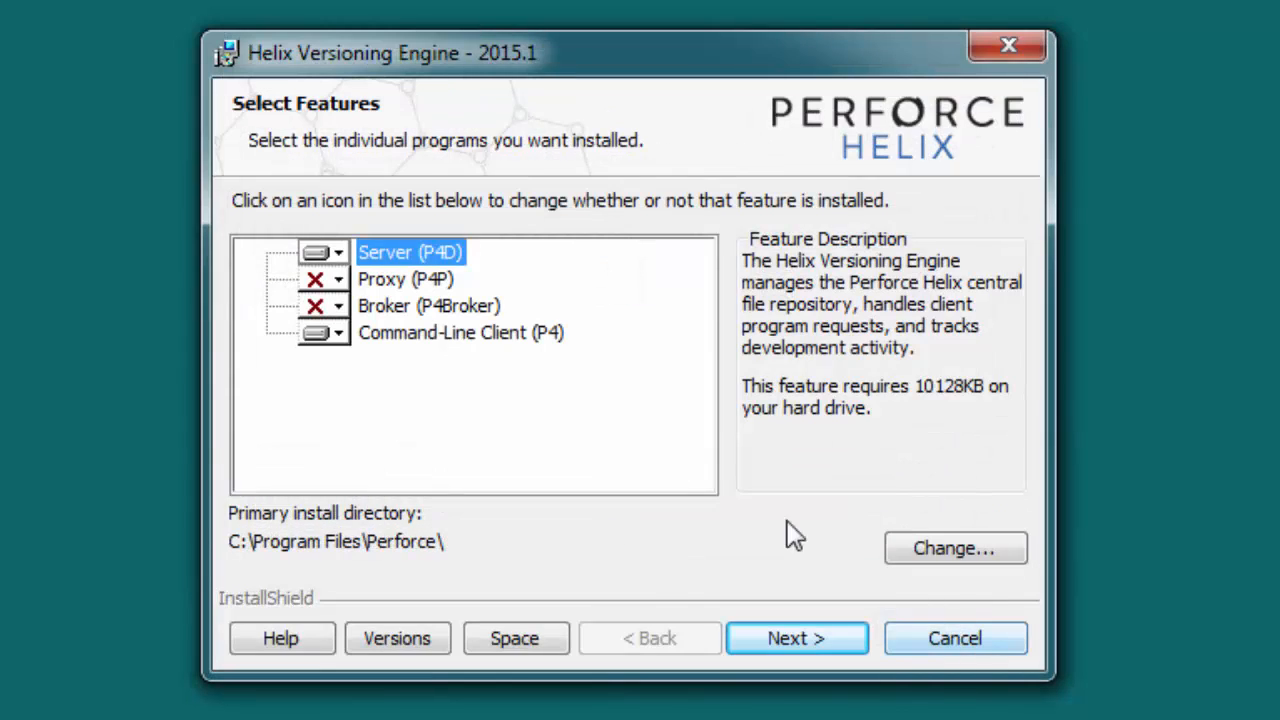
Exclude the Command-Line Client (P4) so only Server (P4D) will be installed
click(343, 340)
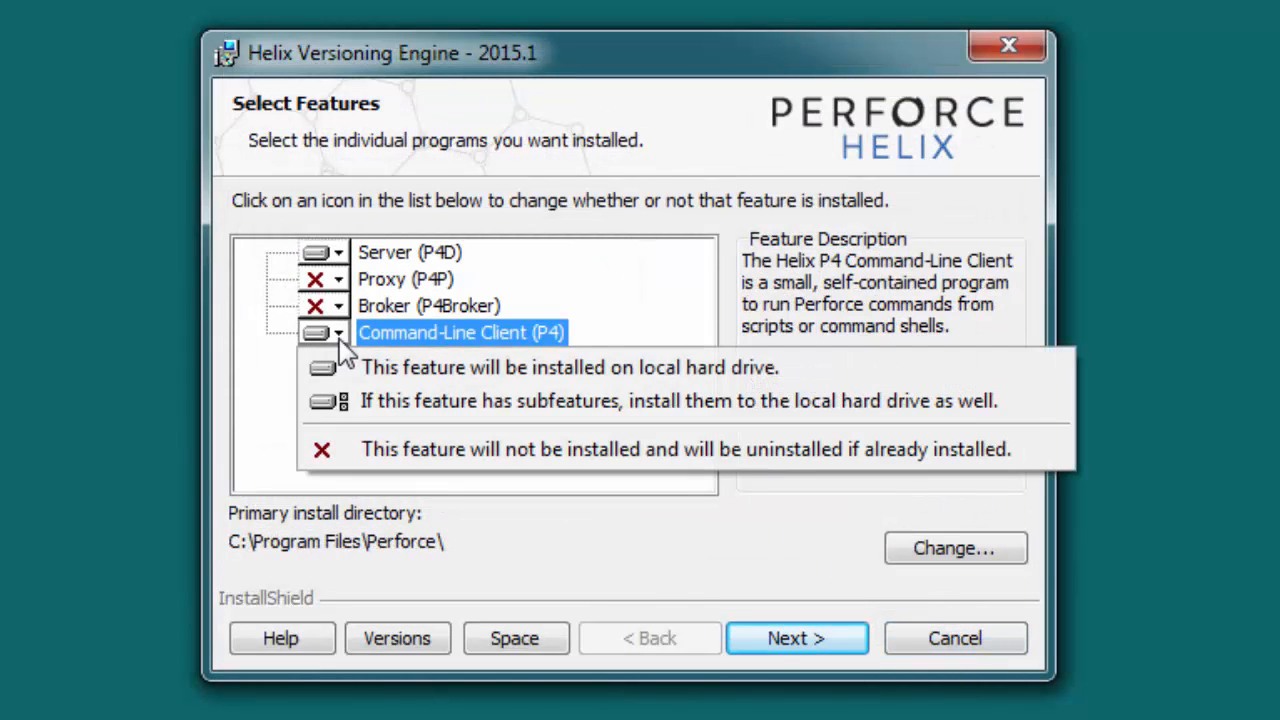
click(398, 450)
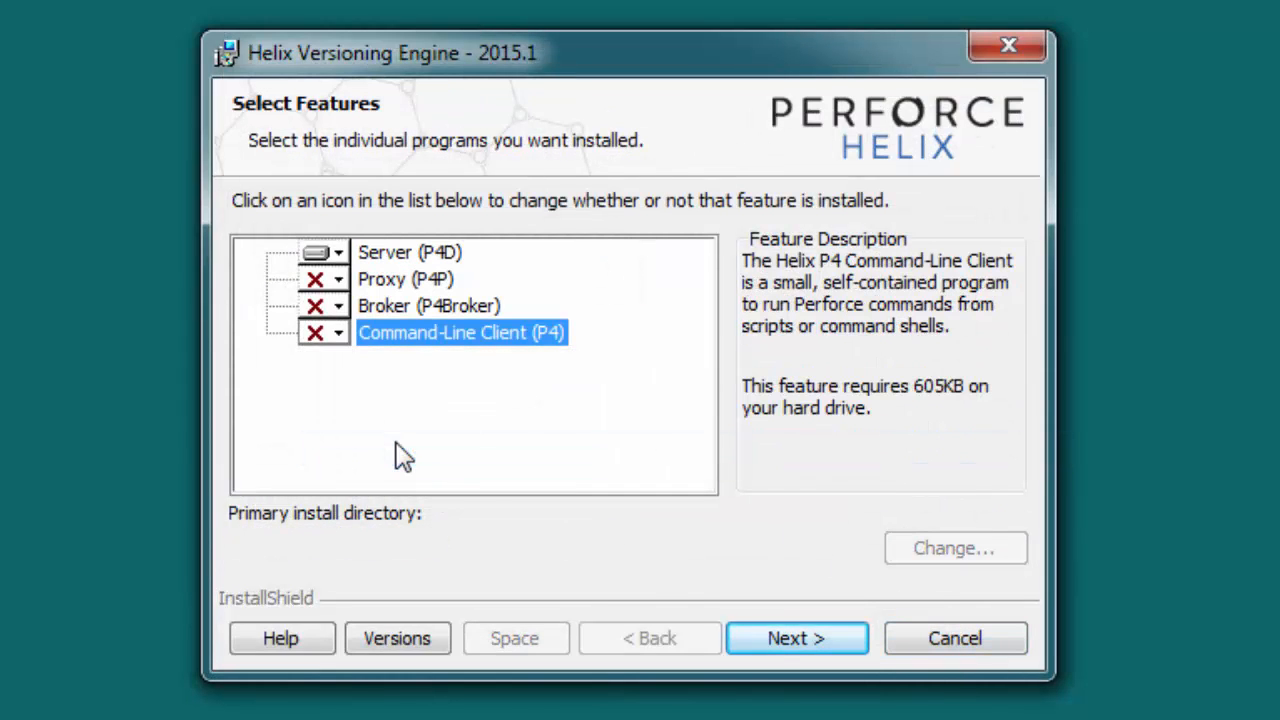
click(841, 634)
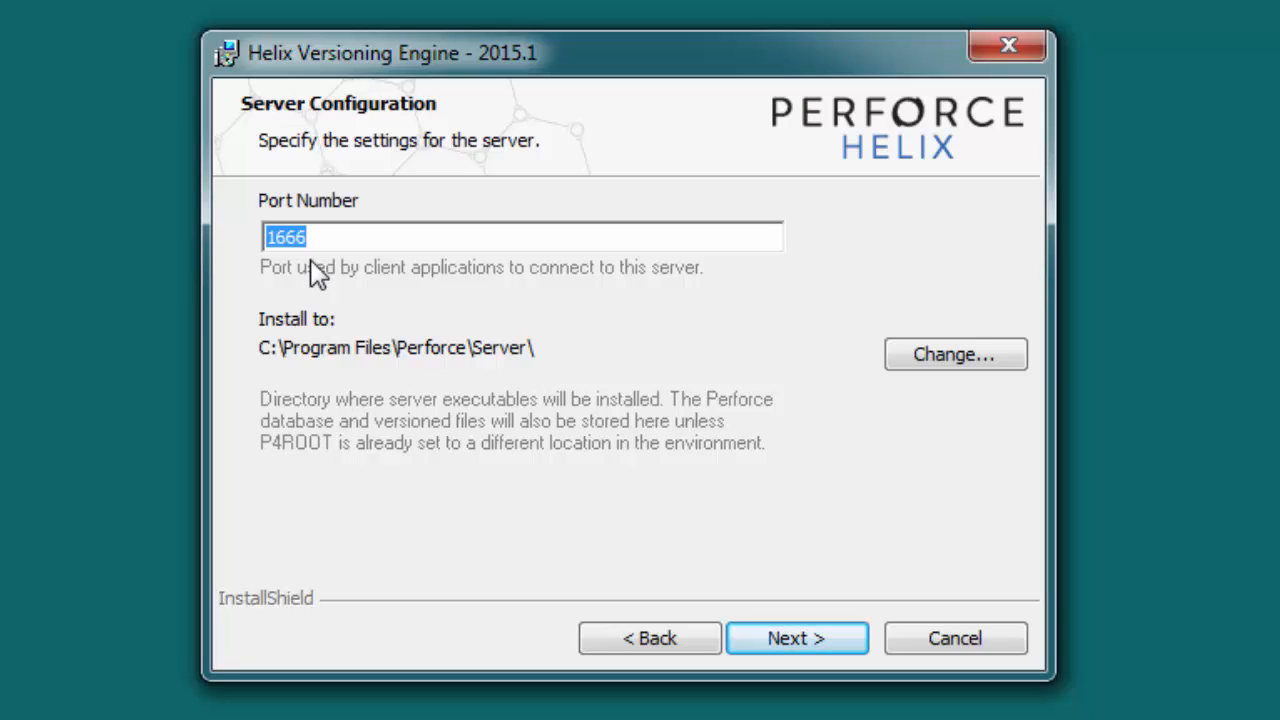
Install the Helix server on port 1666 and finish the installer
click(824, 636)
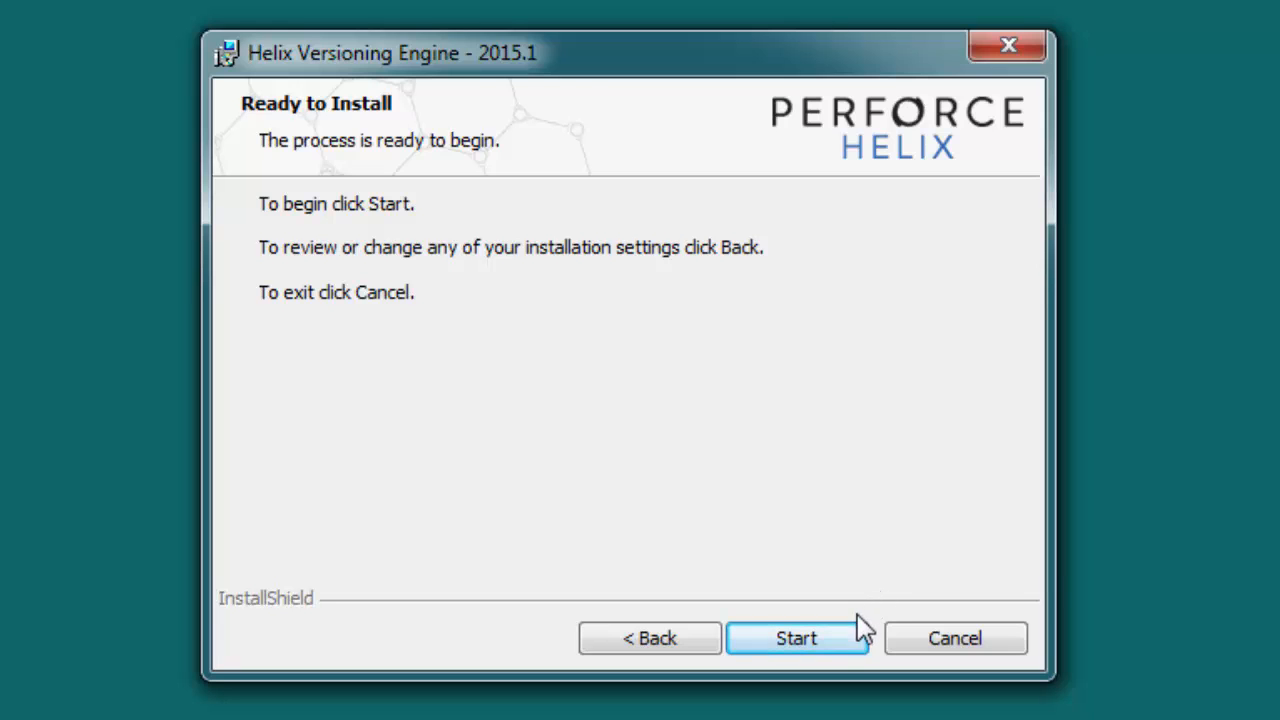
click(850, 645)
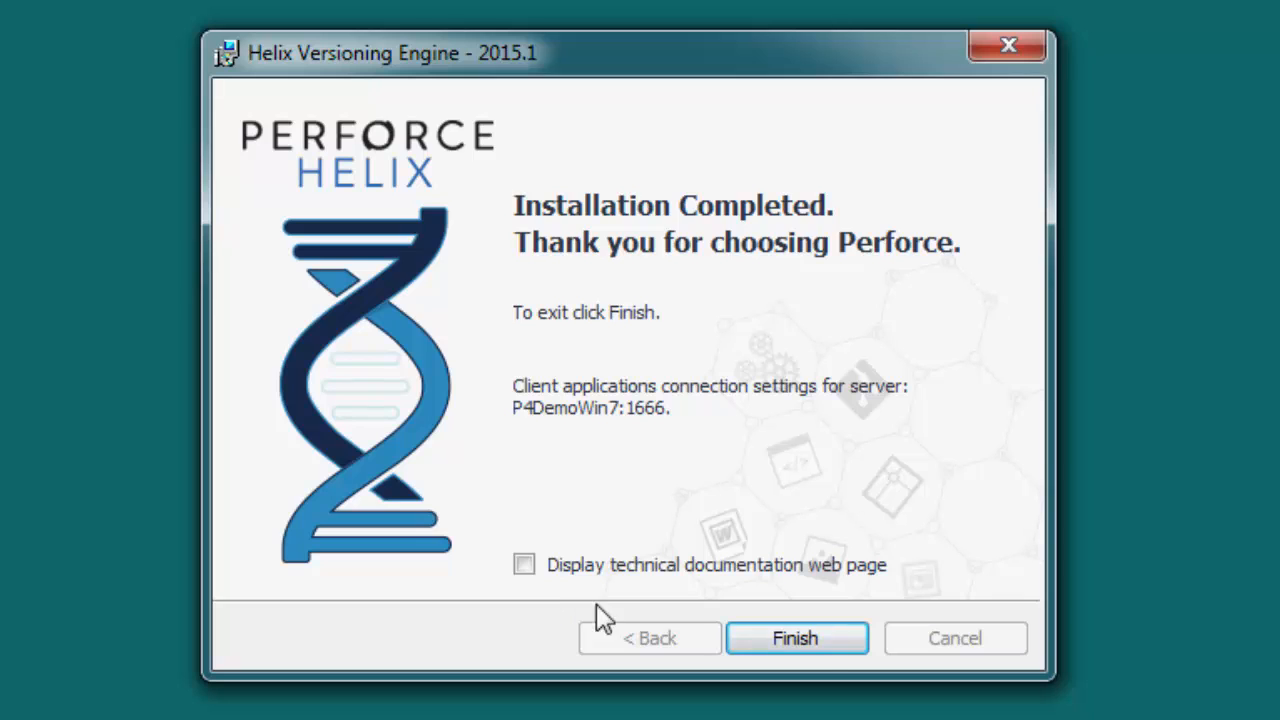
click(822, 640)
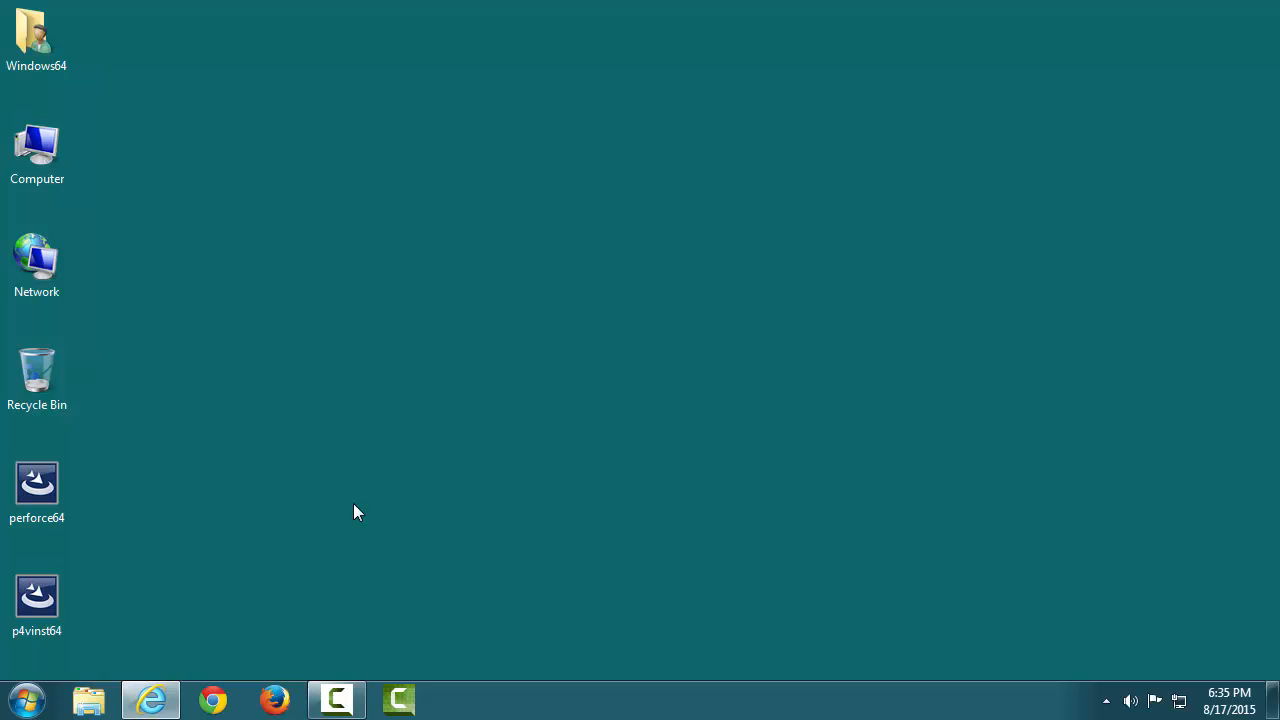
click(27, 700)
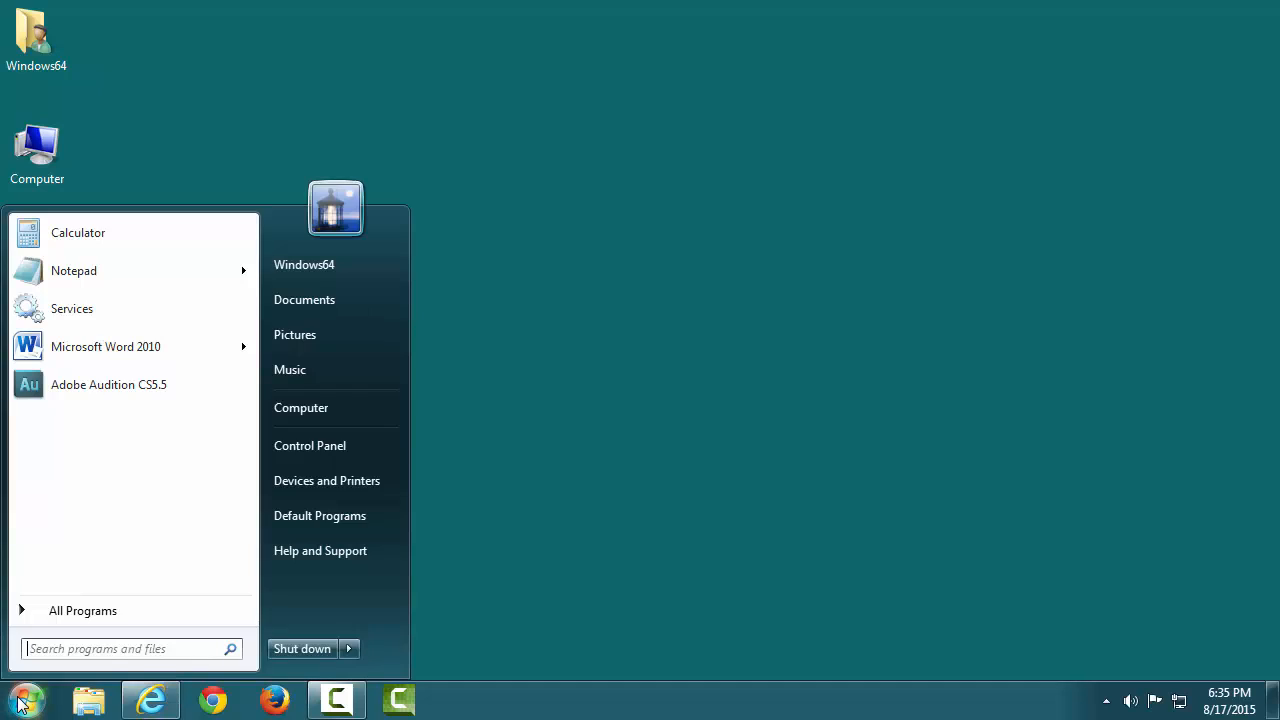
click(355, 451)
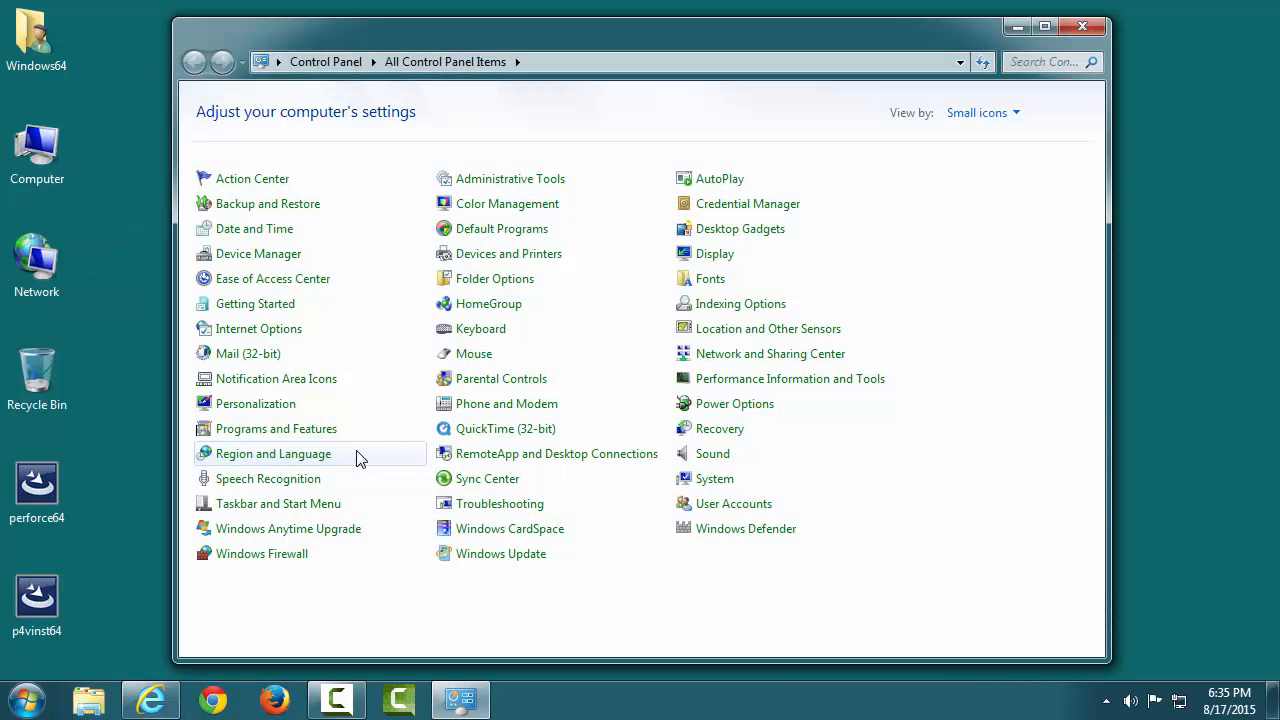
click(533, 183)
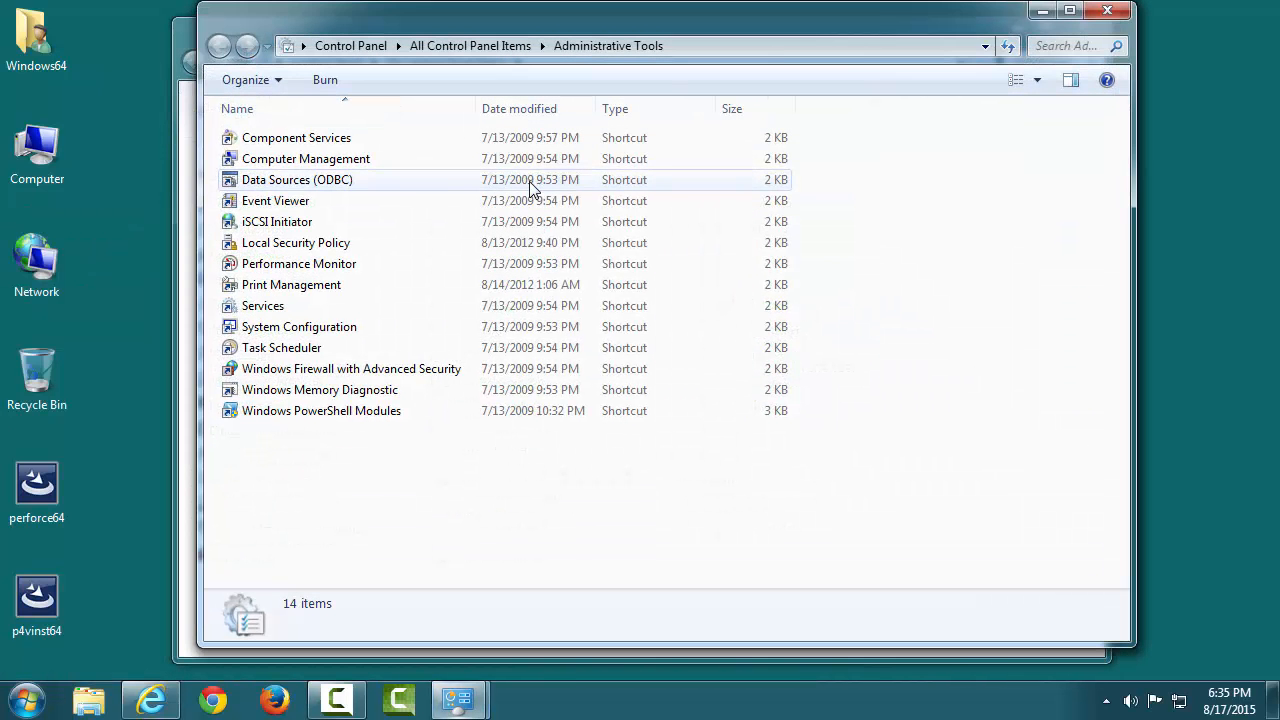
double_click(378, 306)
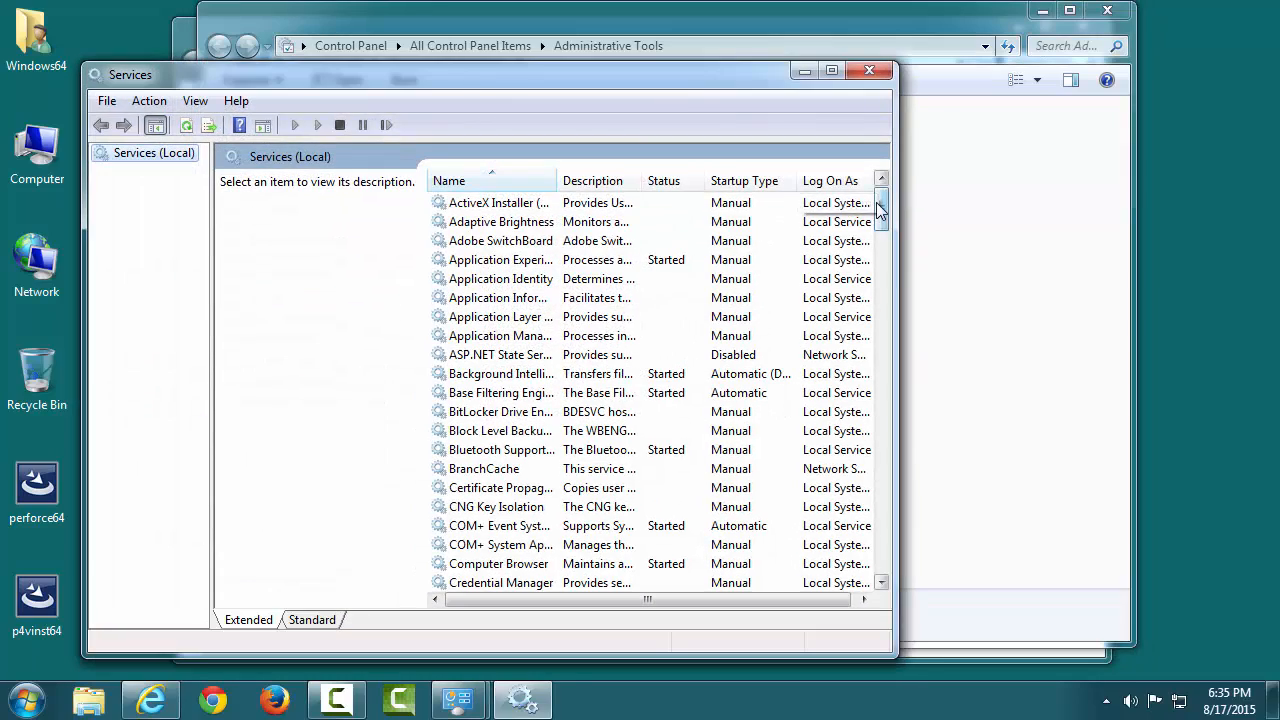
drag(879, 210, 875, 358)
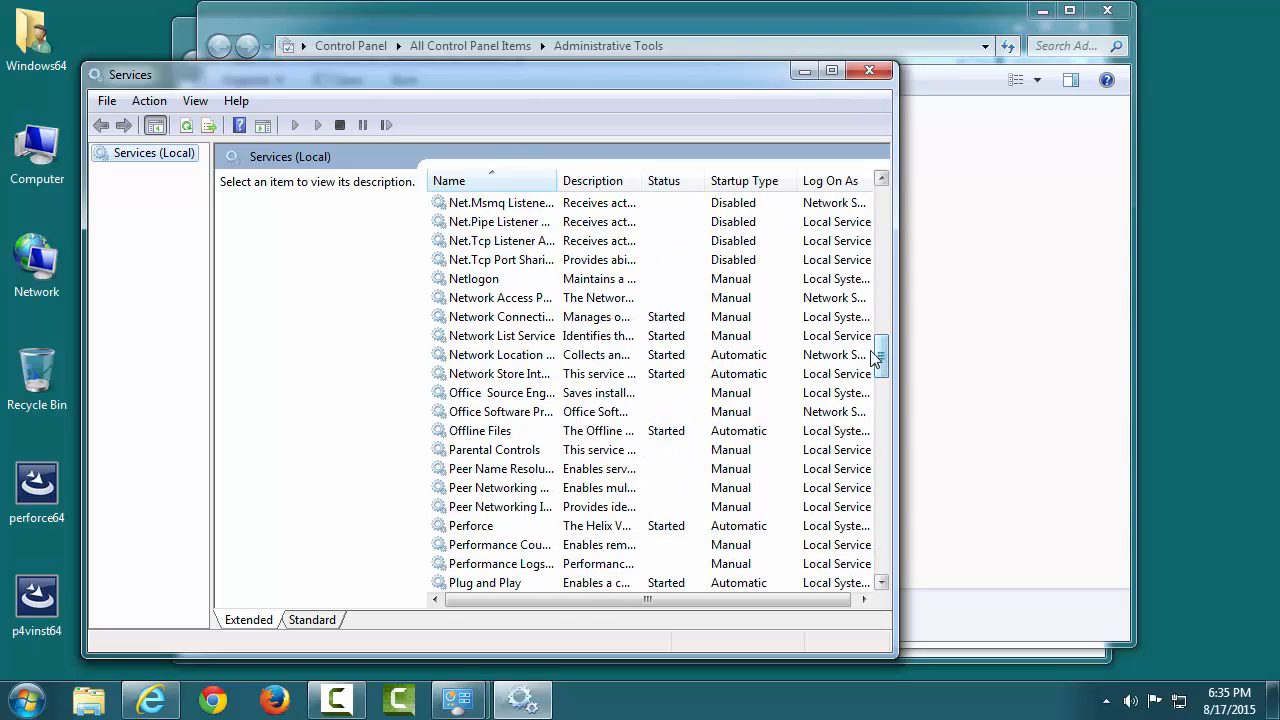
click(684, 527)
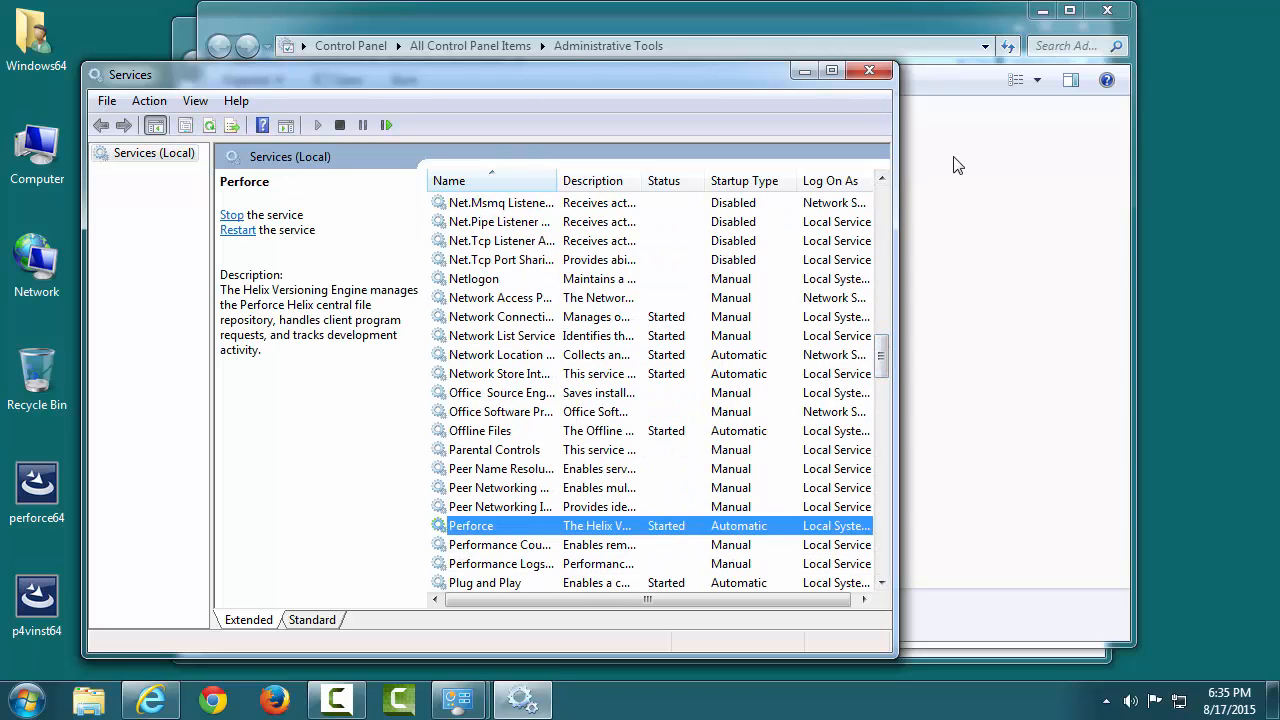
click(886, 72)
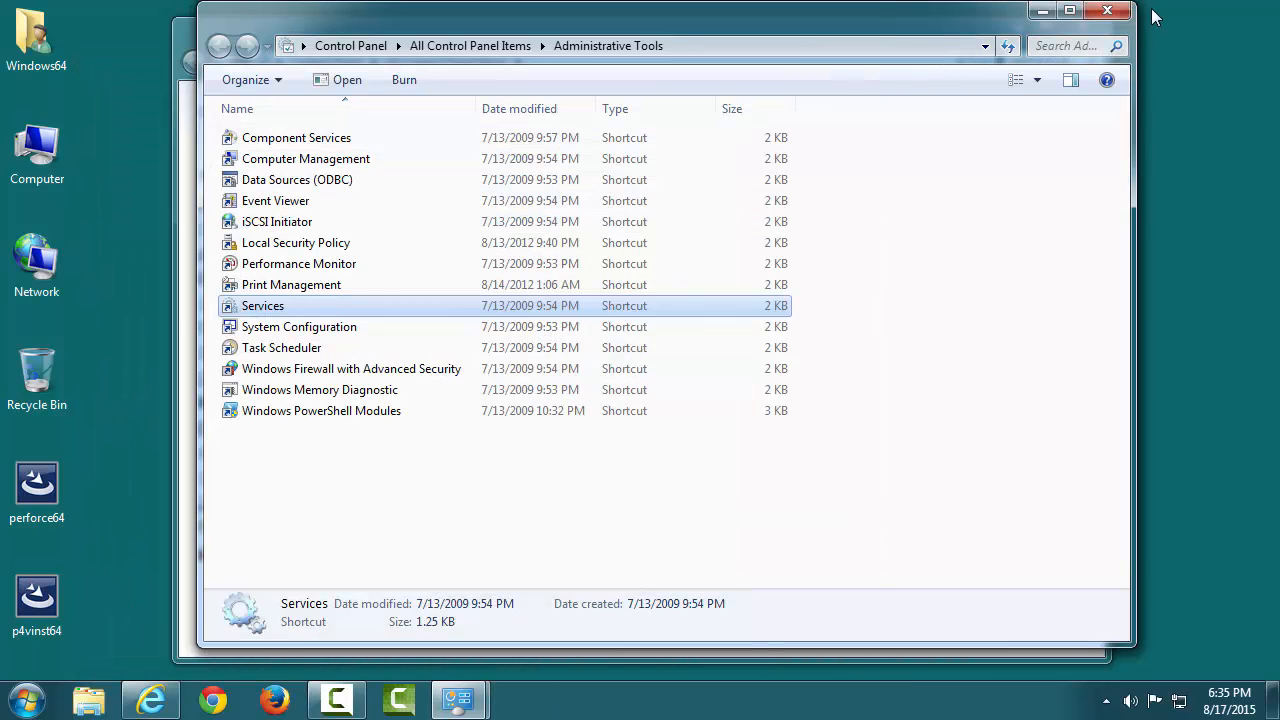
click(1115, 11)
click(1092, 23)
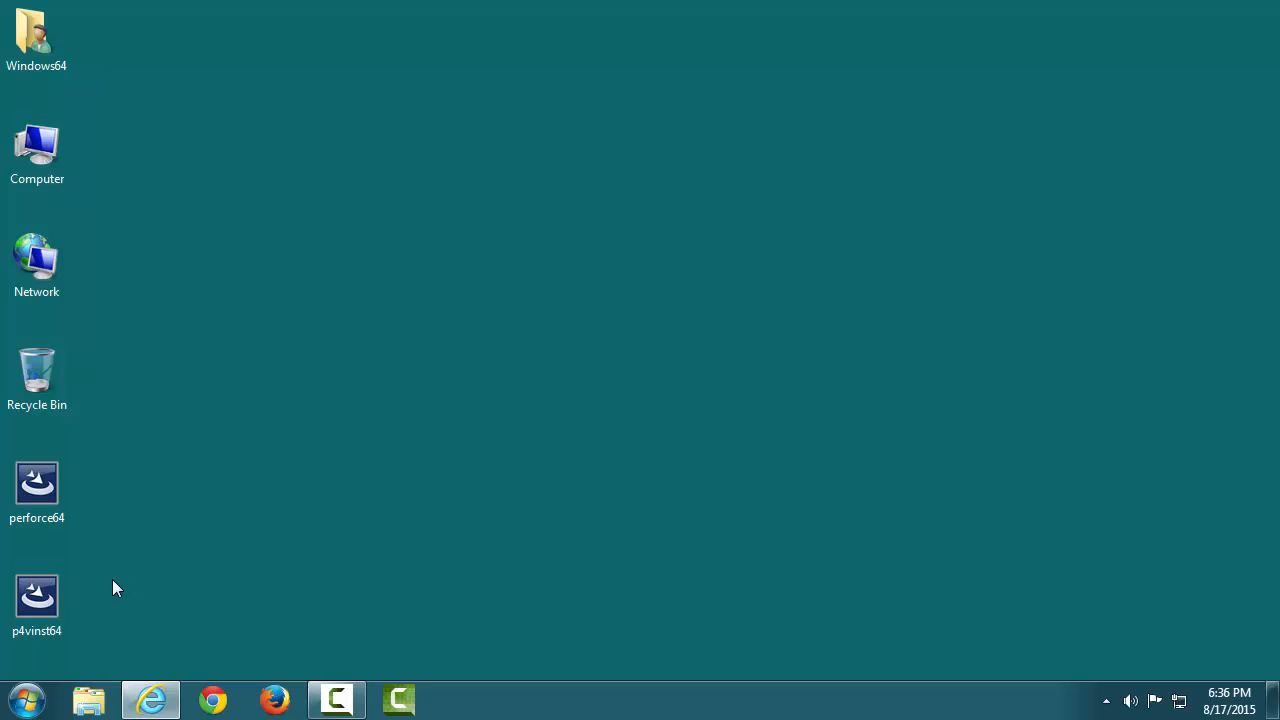
Run p4vinst64 with default features and configuration, install it, and finish
double_click(38, 593)
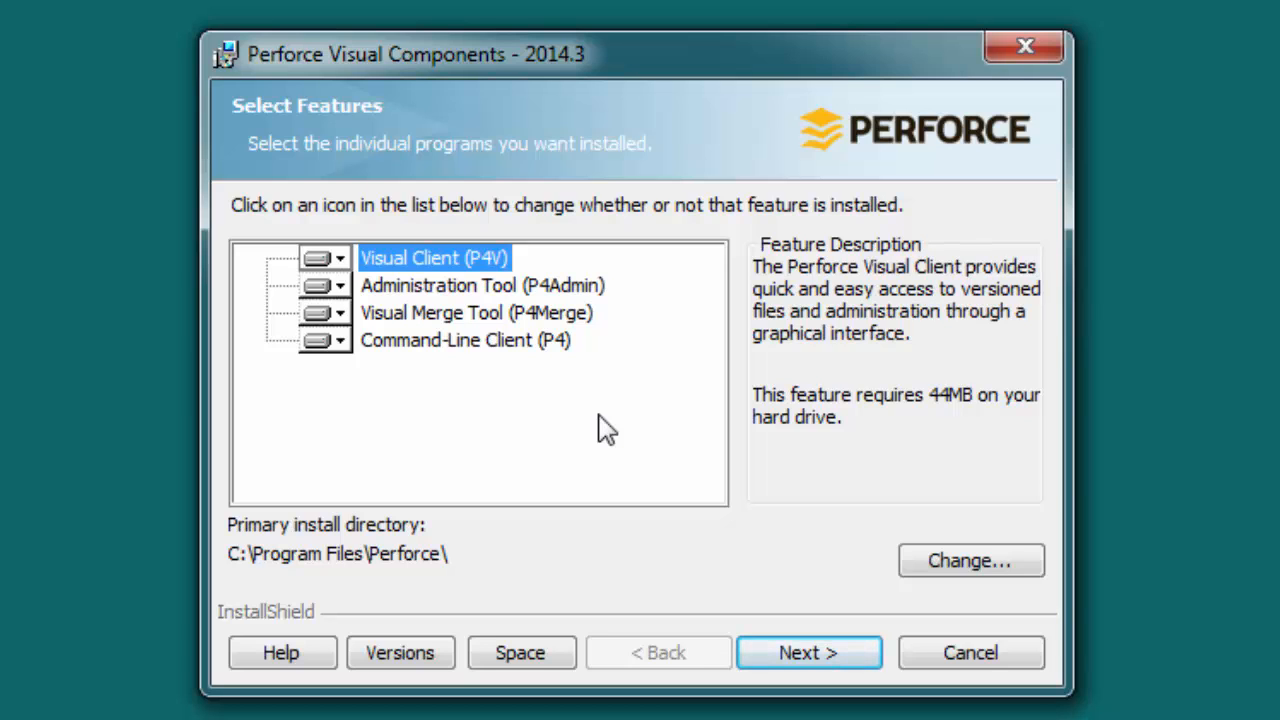
click(838, 651)
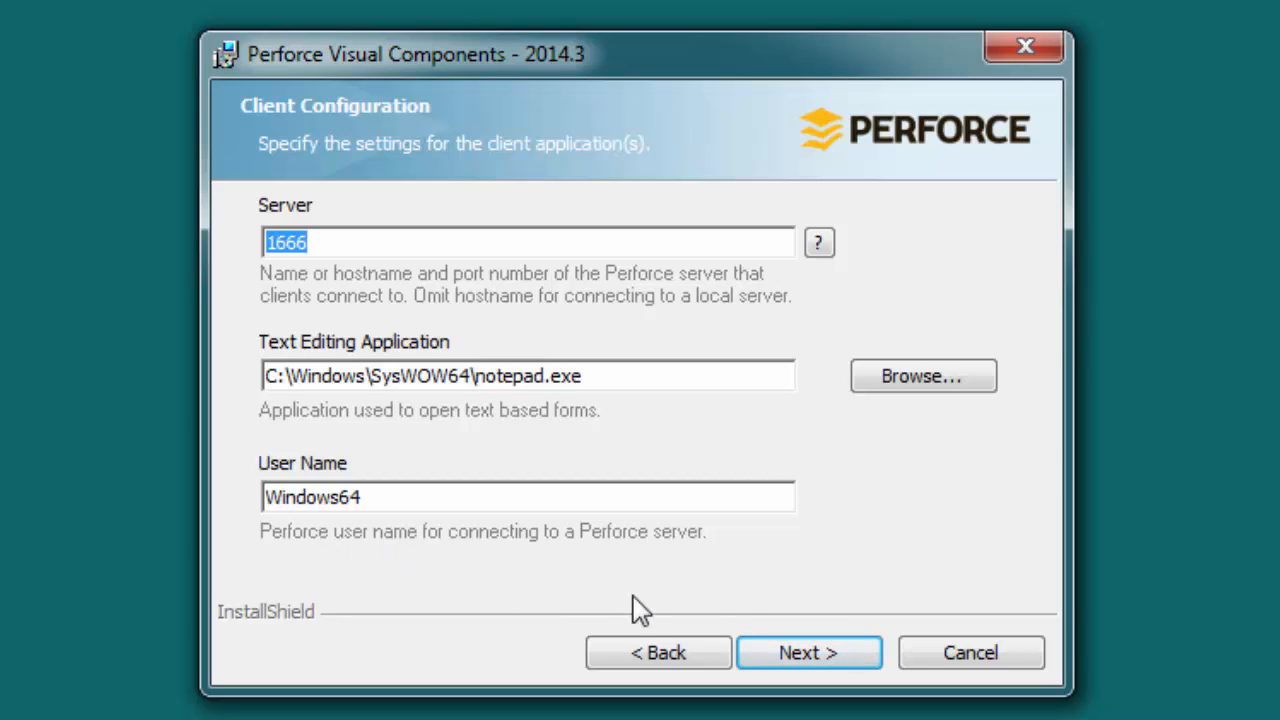
click(849, 658)
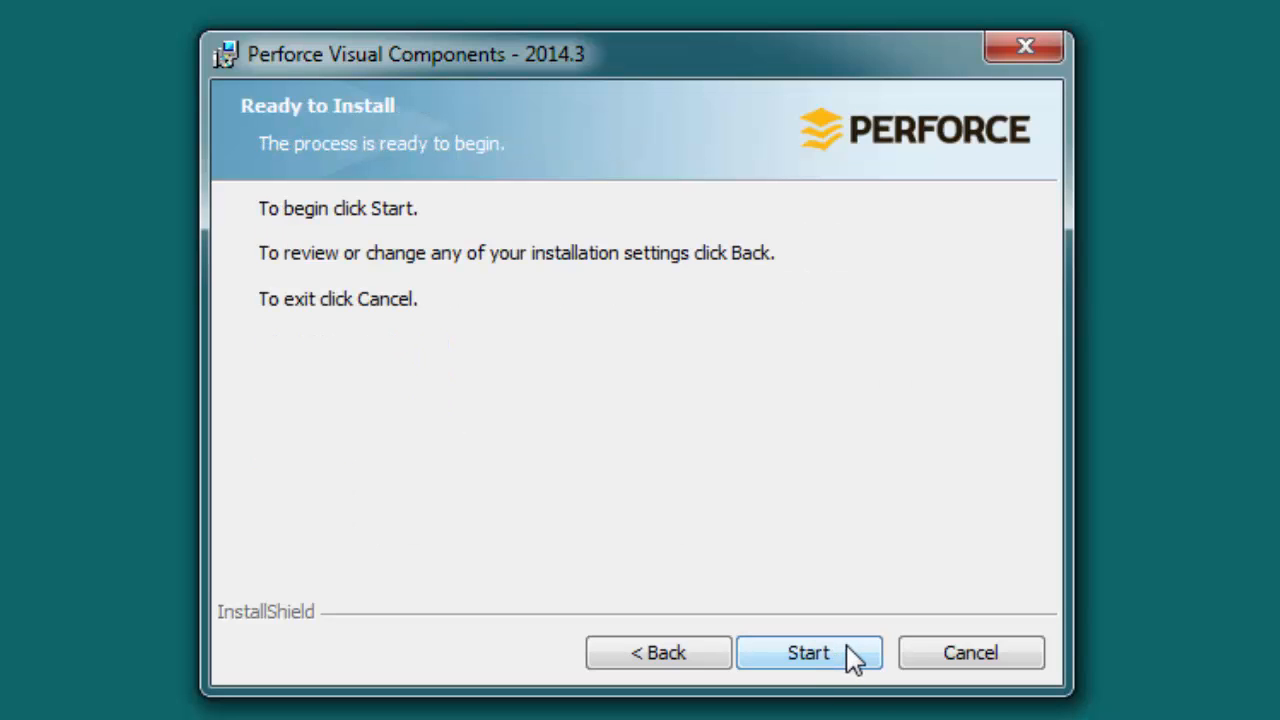
click(849, 658)
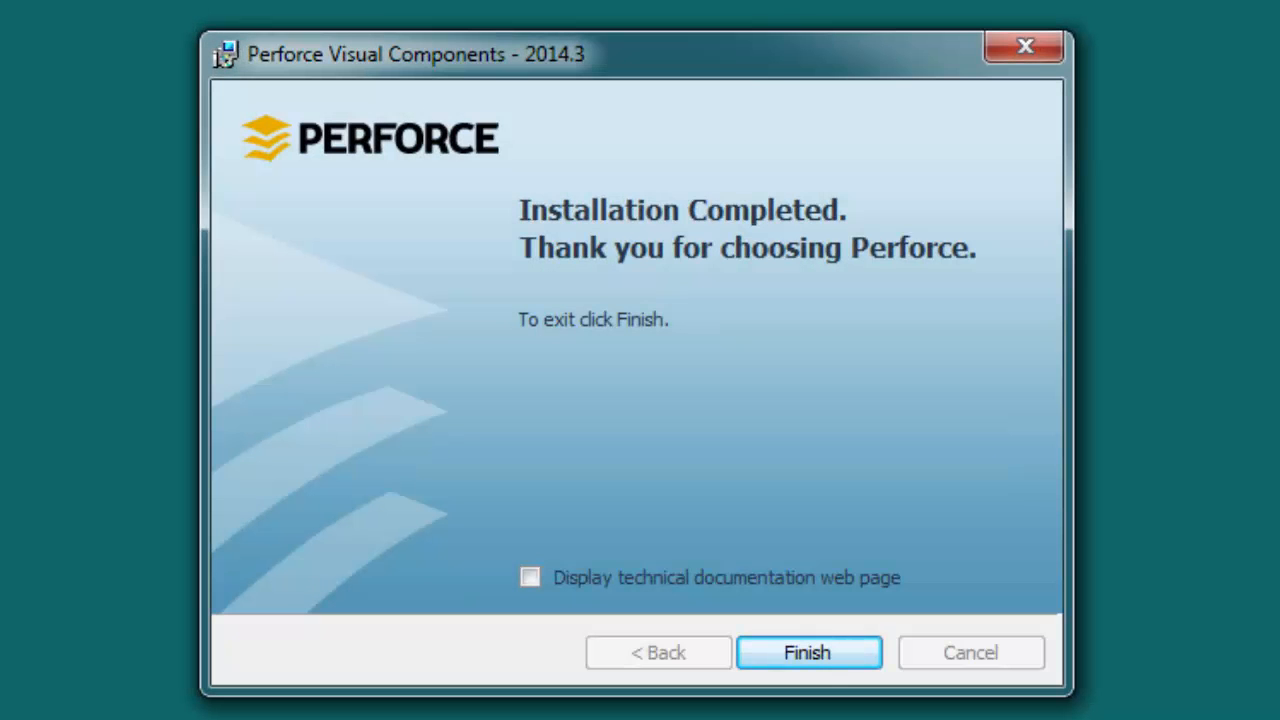
click(857, 664)
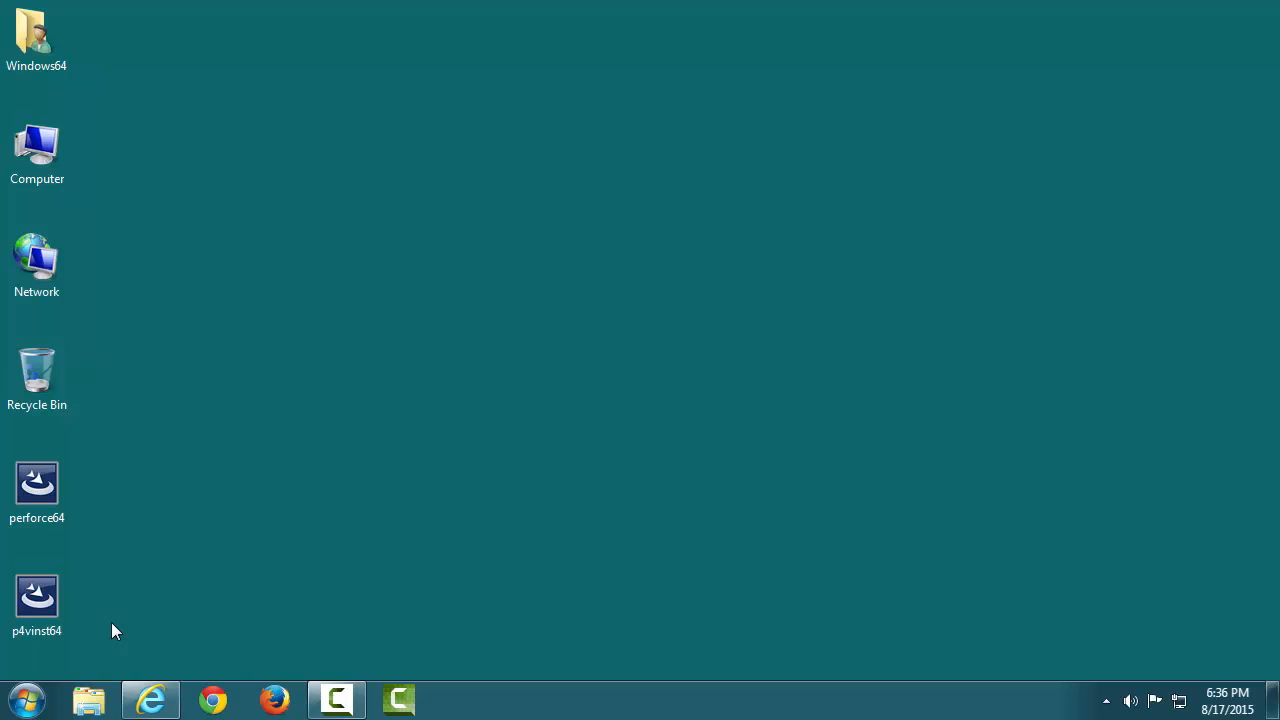
Start P4V from the Perforce program group and set the server to localhost:1666
click(27, 700)
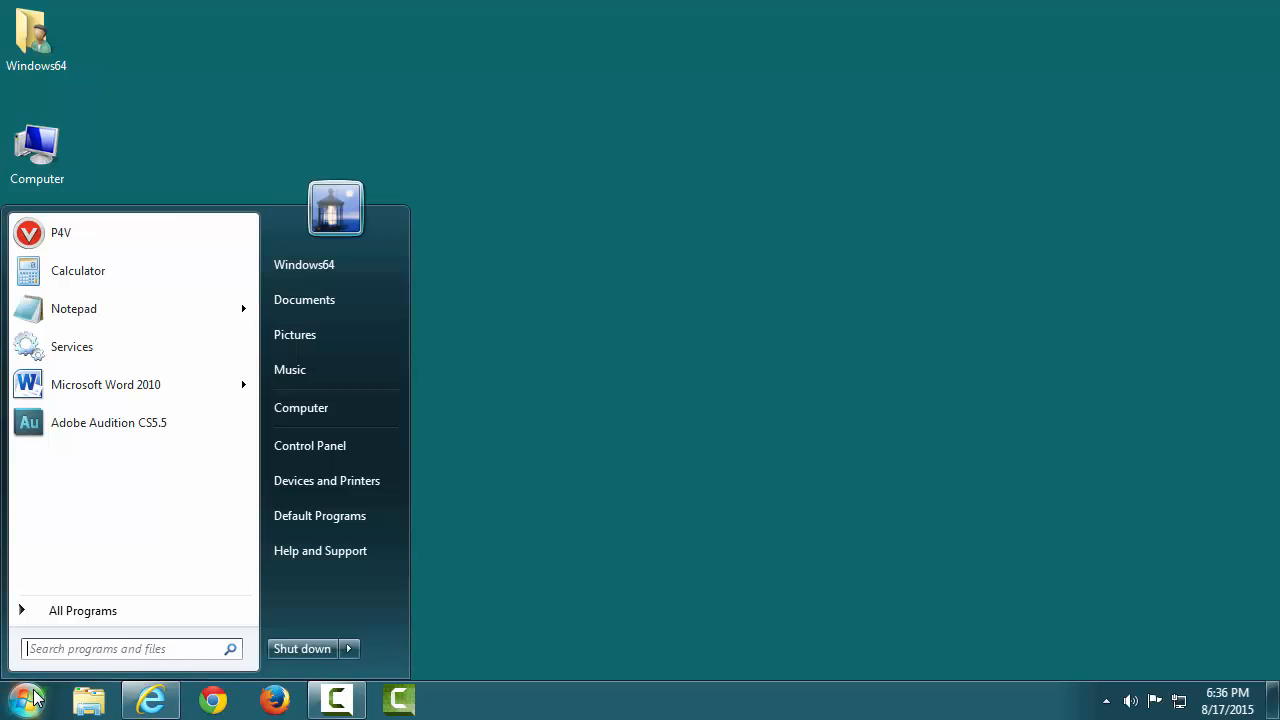
click(150, 621)
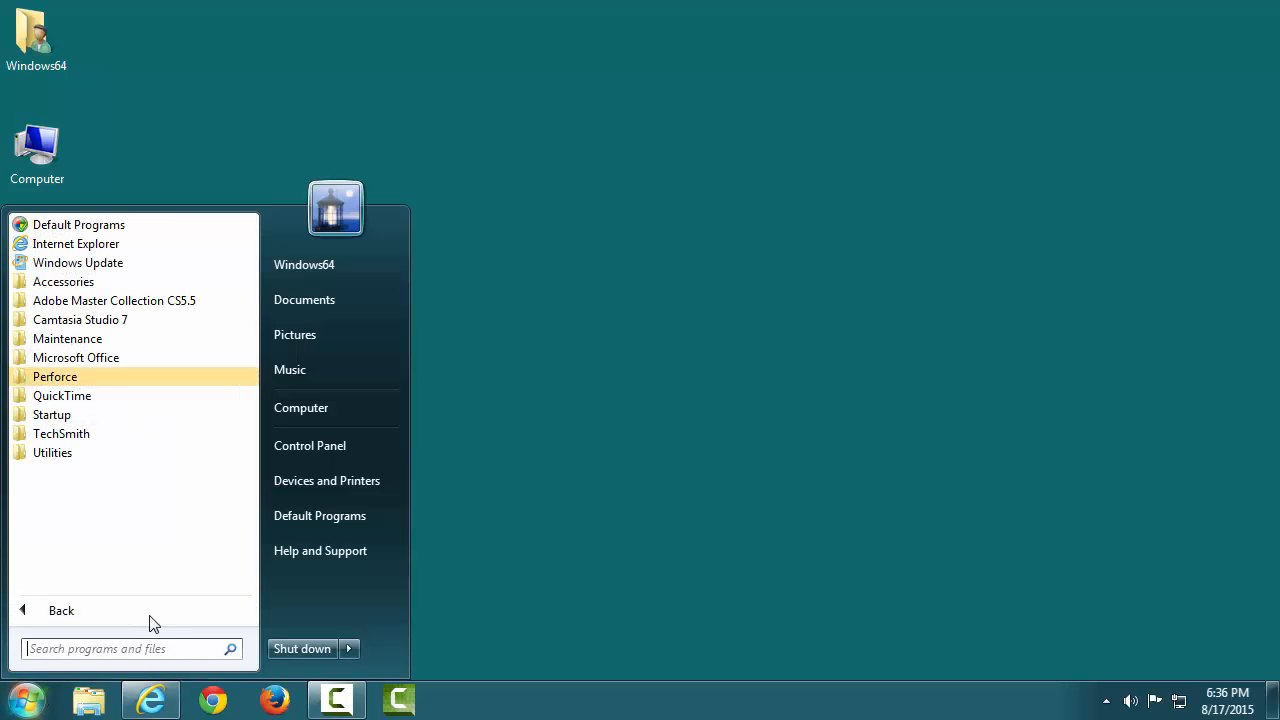
click(177, 376)
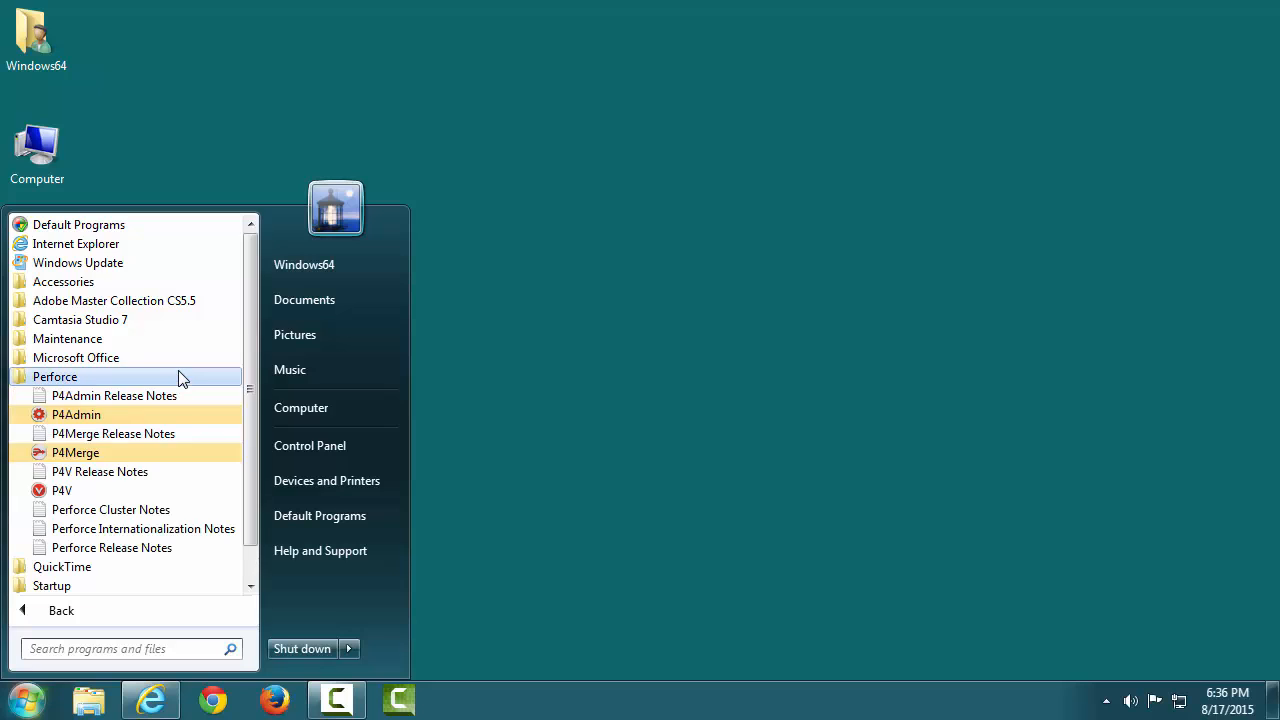
click(186, 491)
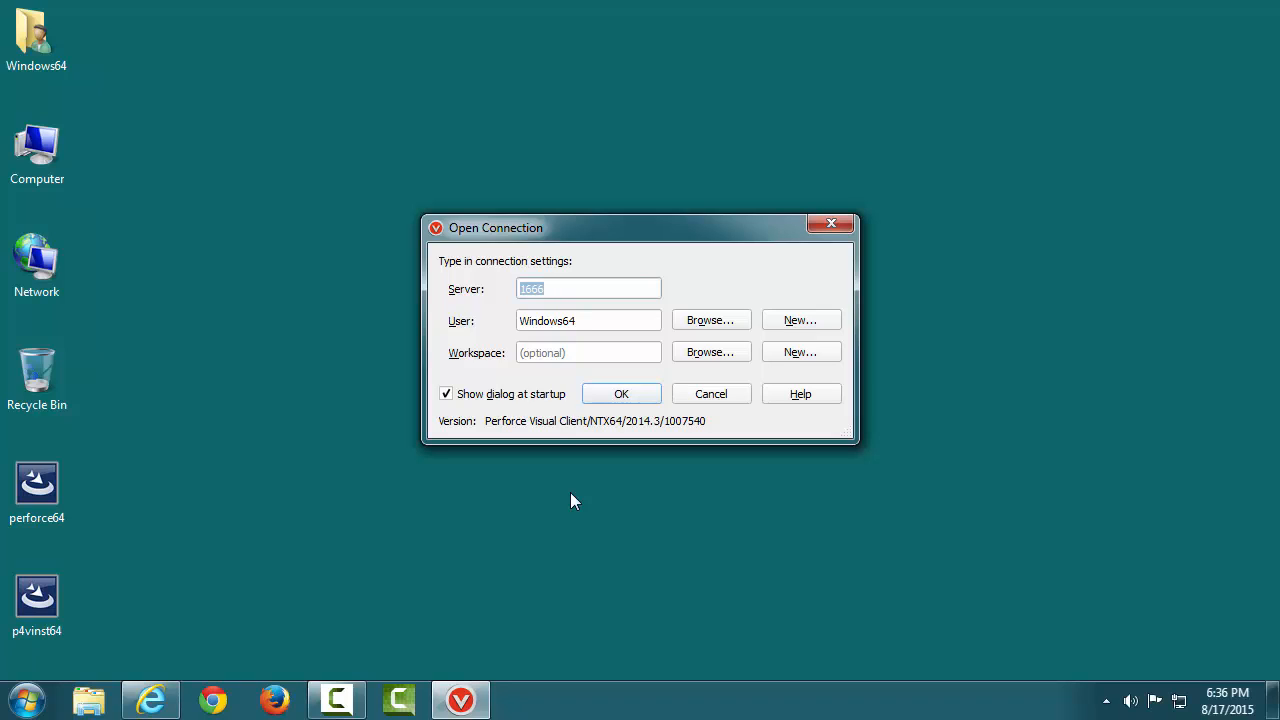
click(521, 290)
text(localhost:)
Create and save a new user, entering the user name, full name and e-mail address
click(828, 317)
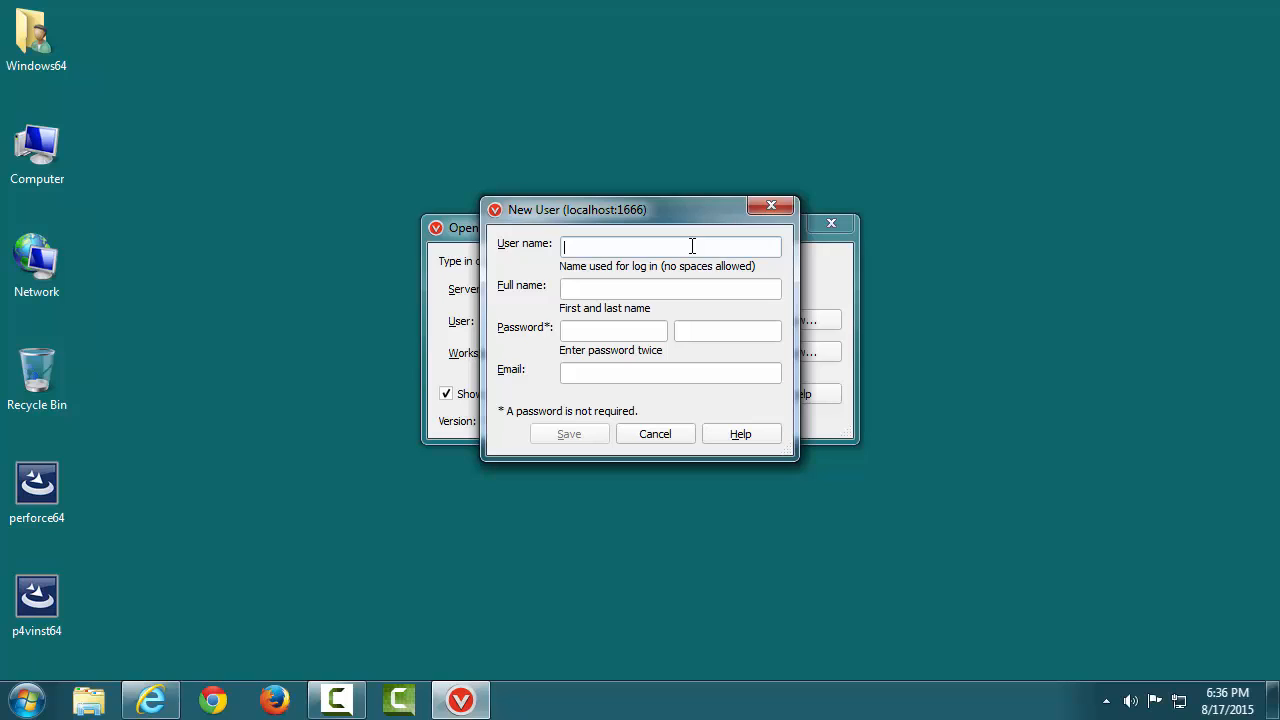
text(john)
click(677, 290)
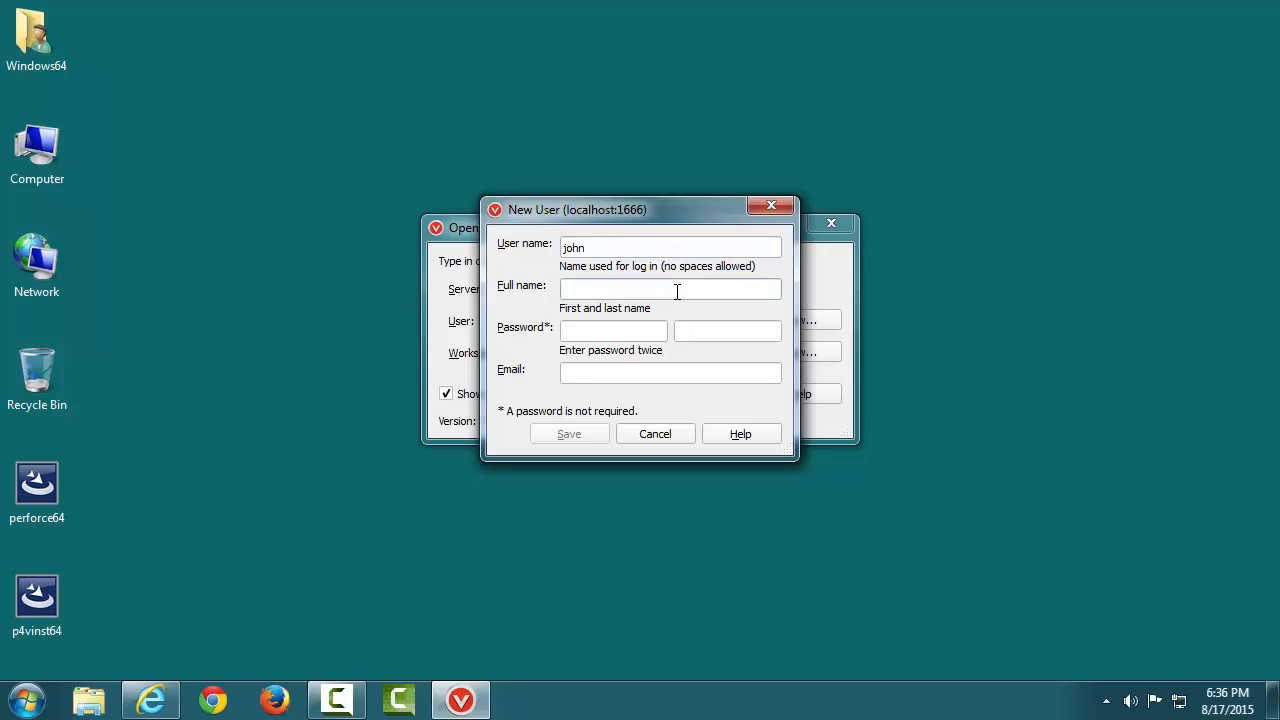
click(659, 379)
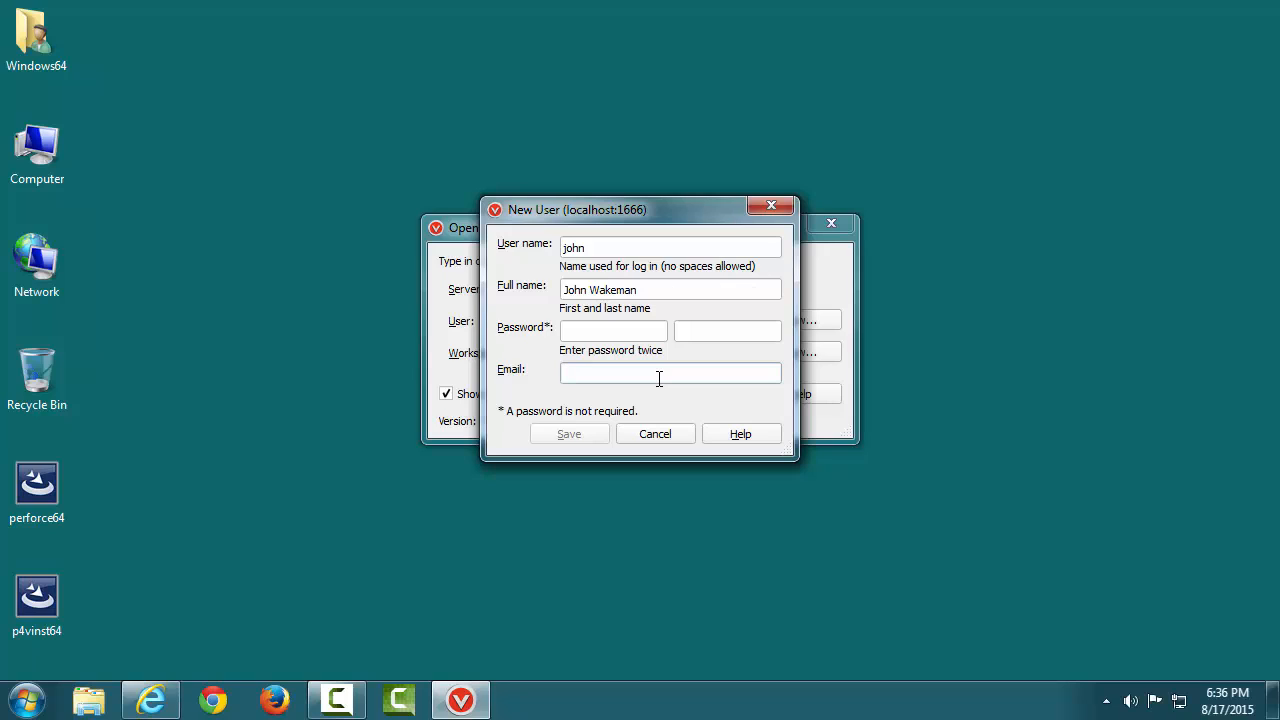
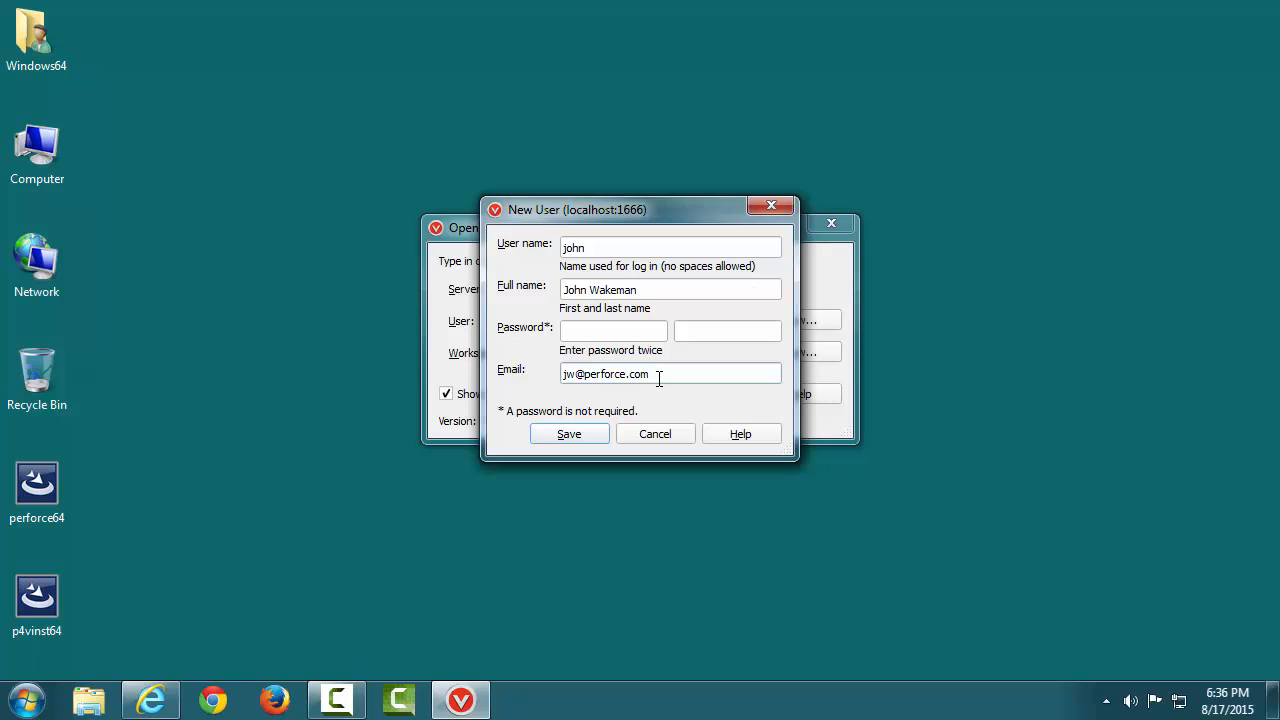
click(600, 436)
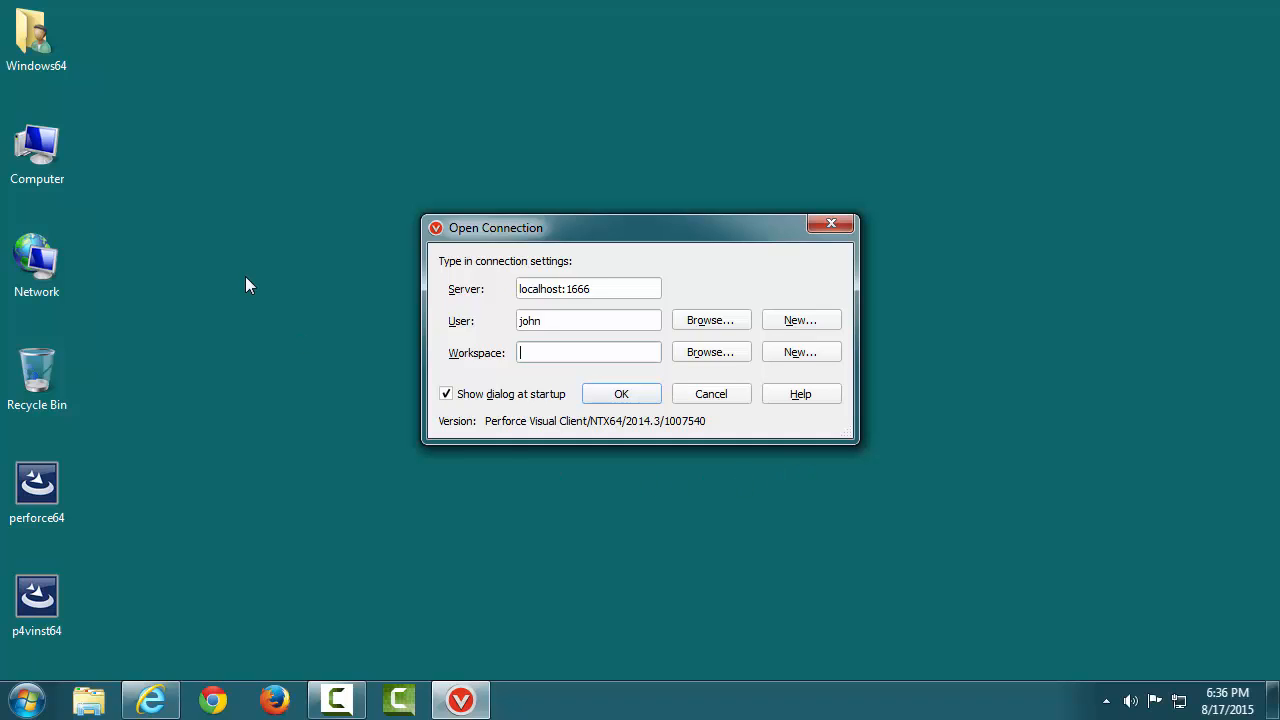
Create a new desktop folder named P4
right_click(101, 42)
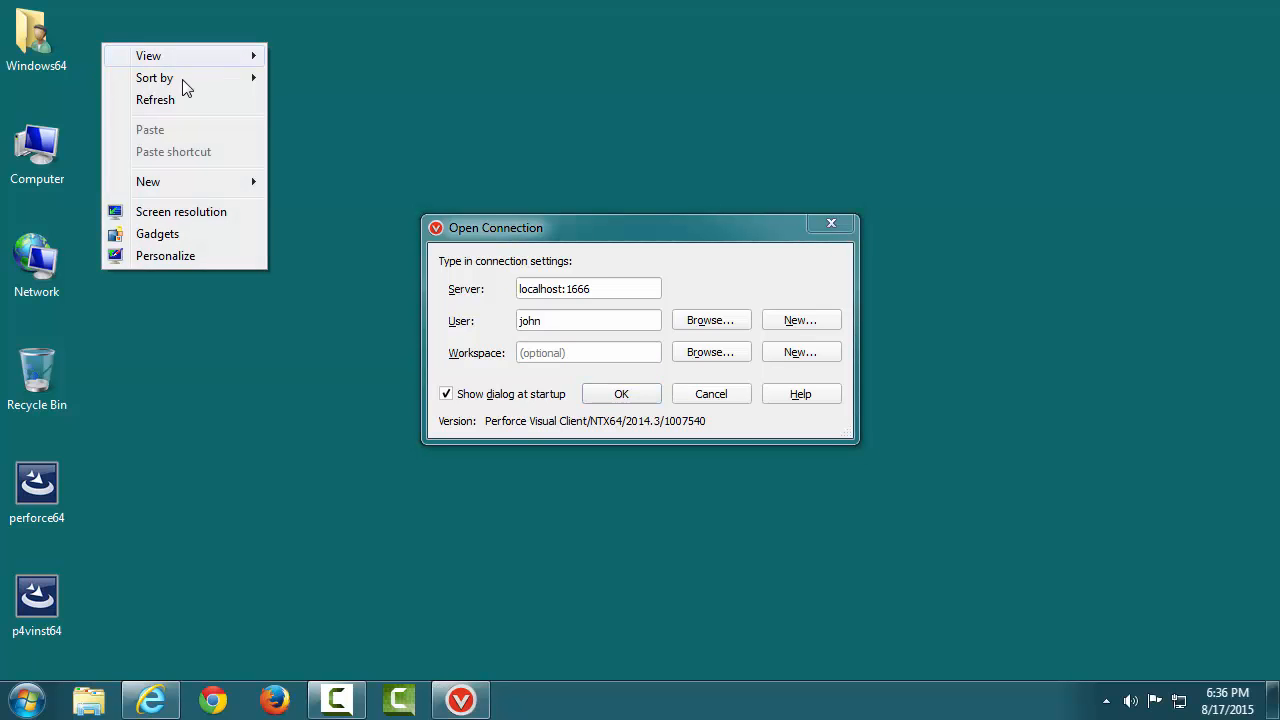
mouse_move(219, 183)
click(280, 181)
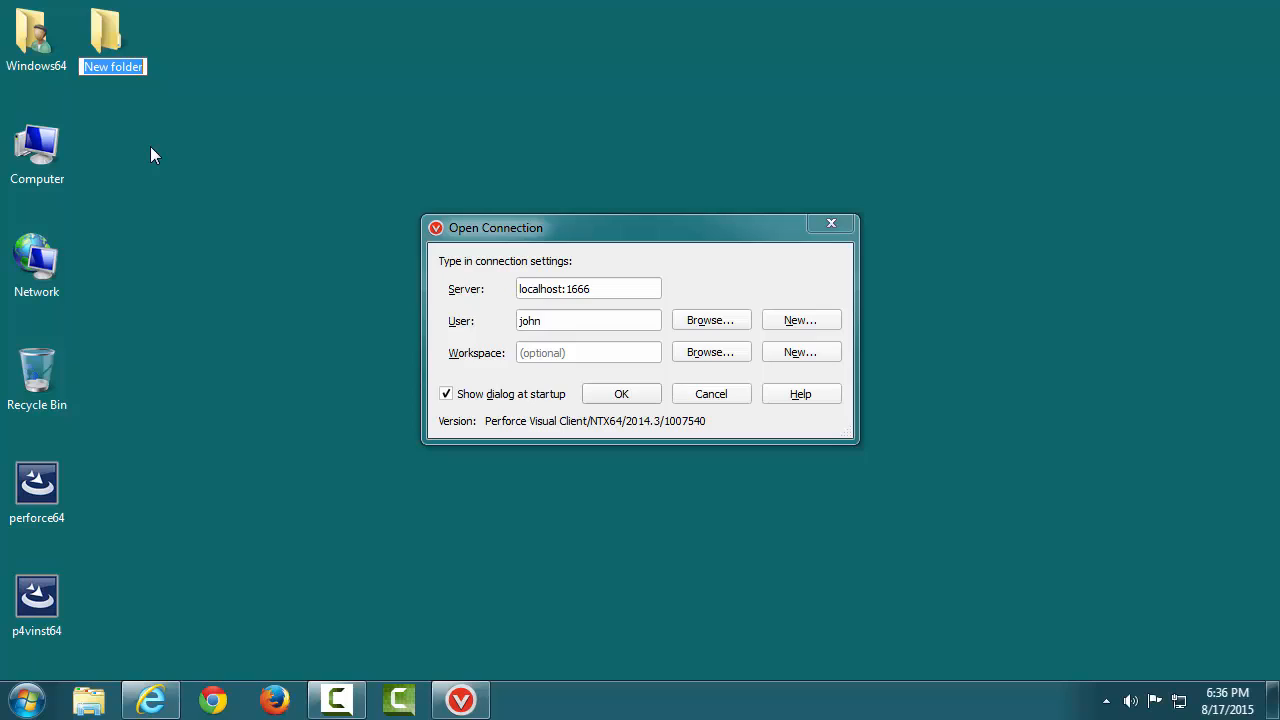
text(P4)
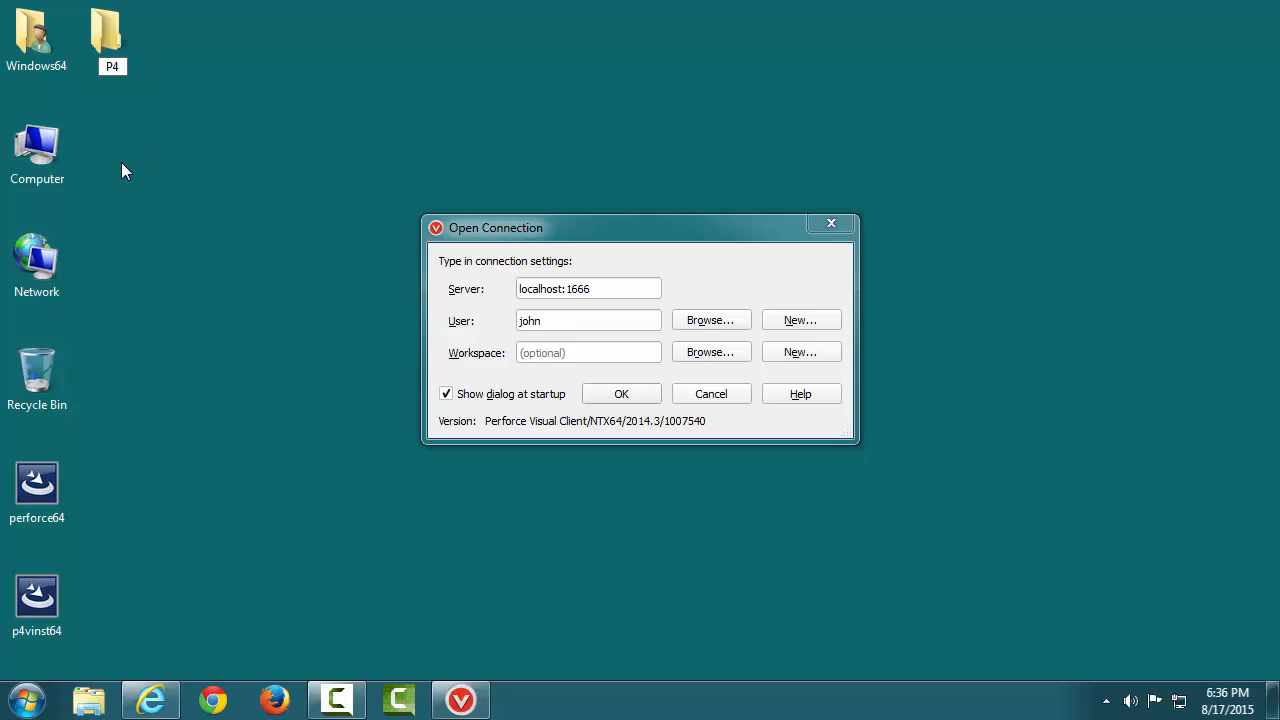
key(Return)
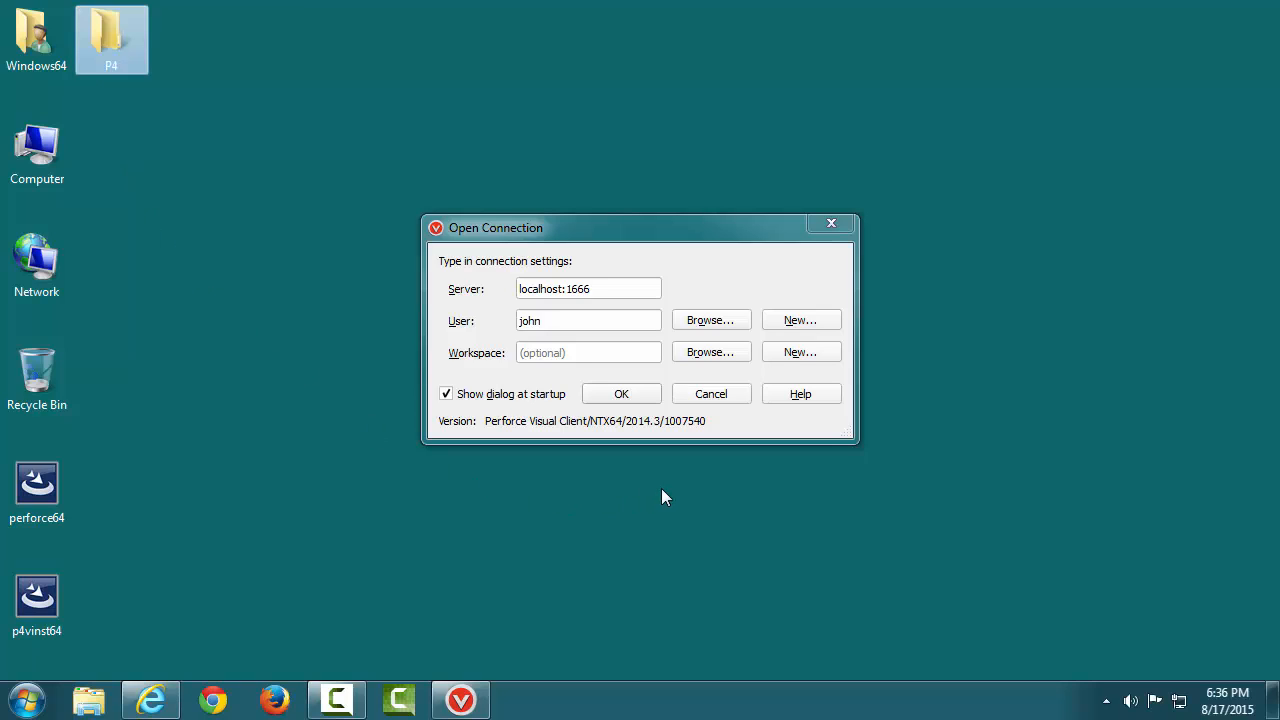
Create a workspace whose name ends in _P4, rooted at Desktop\P4, and save it
click(829, 357)
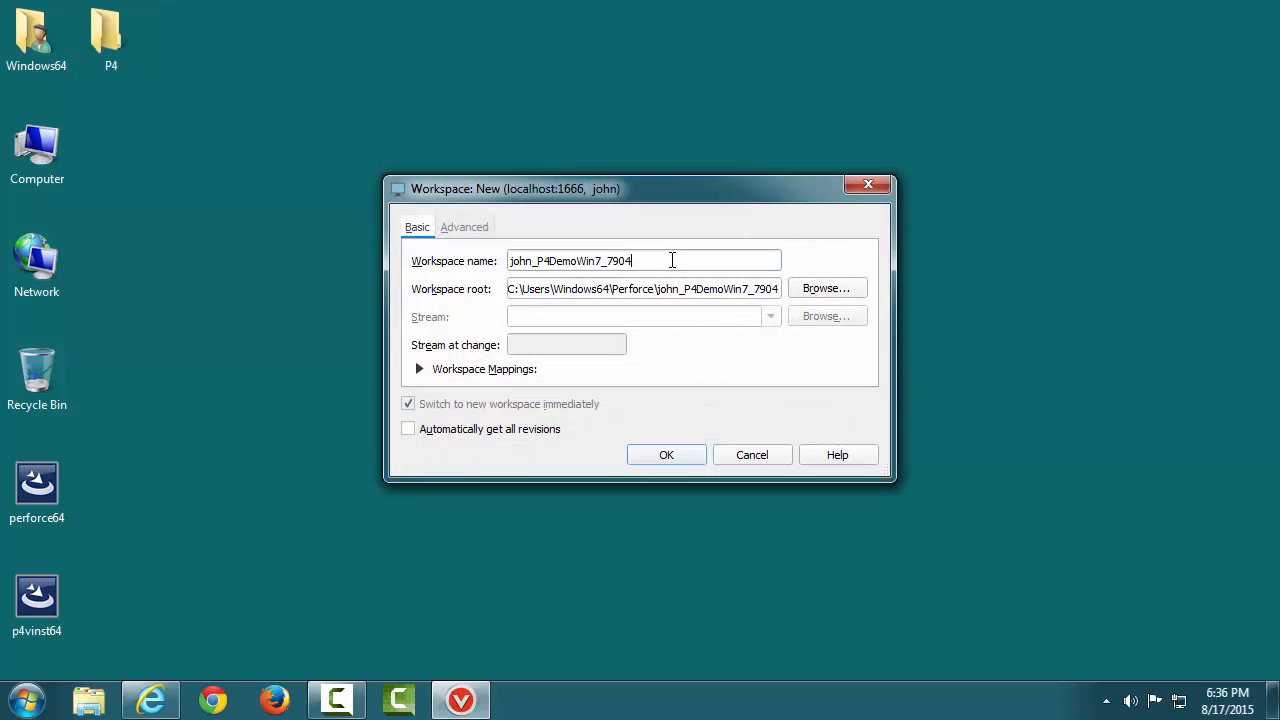
drag(674, 260, 552, 261)
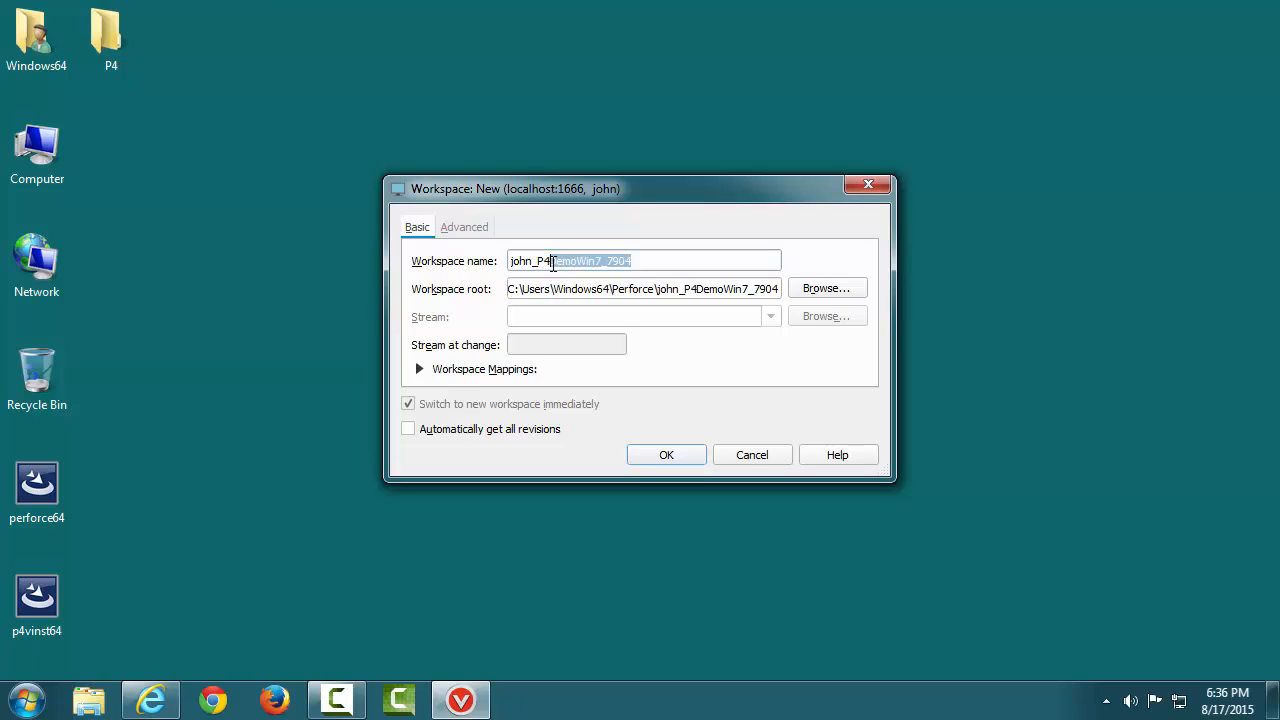
key(BackSpace)
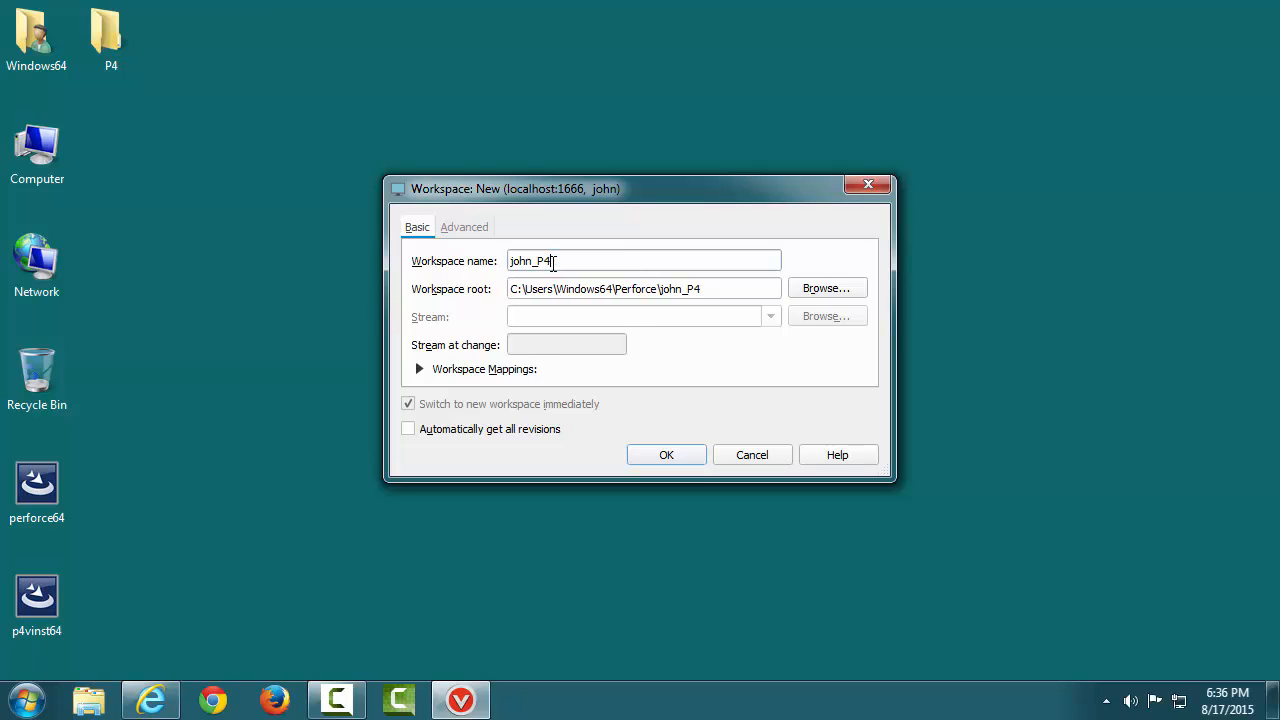
click(854, 291)
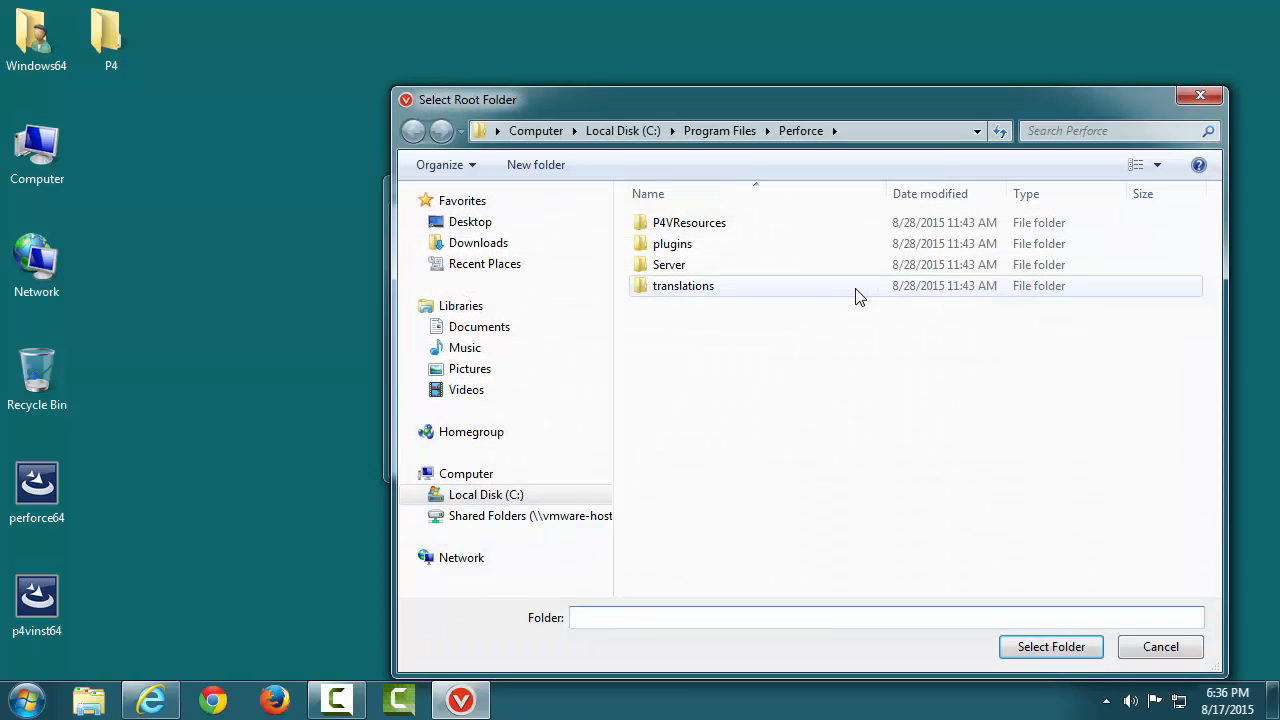
click(445, 225)
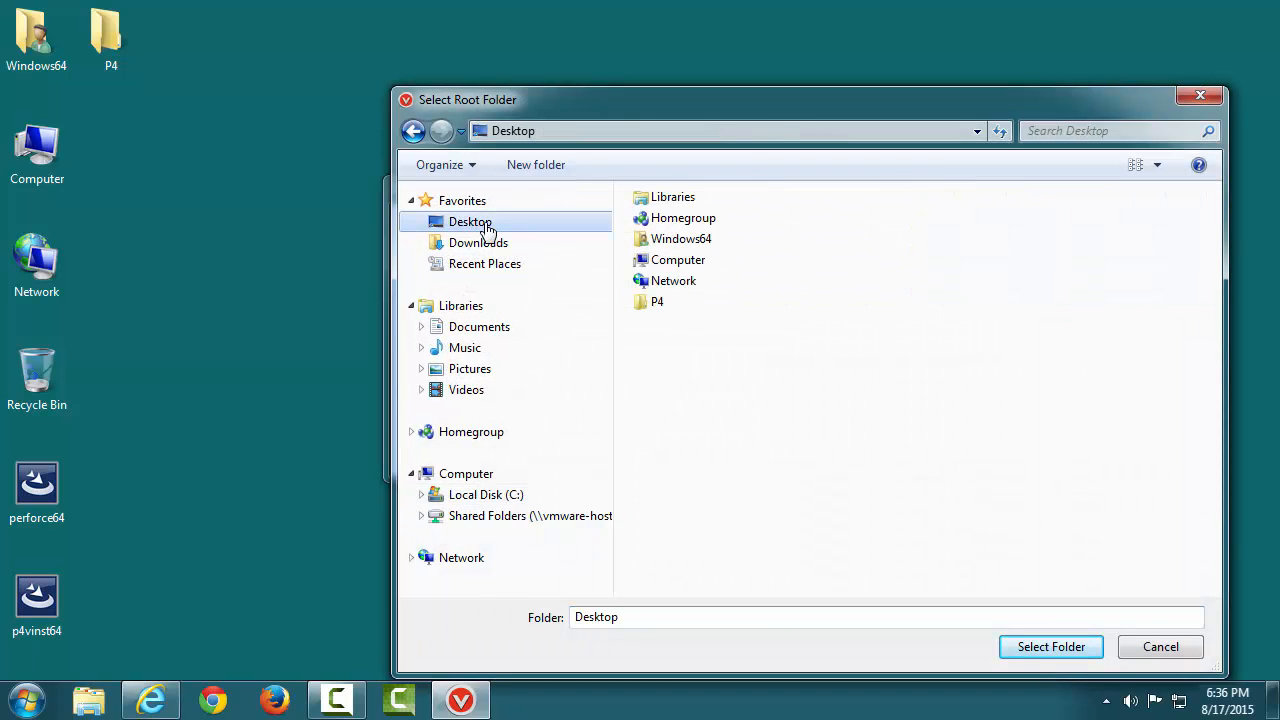
click(650, 303)
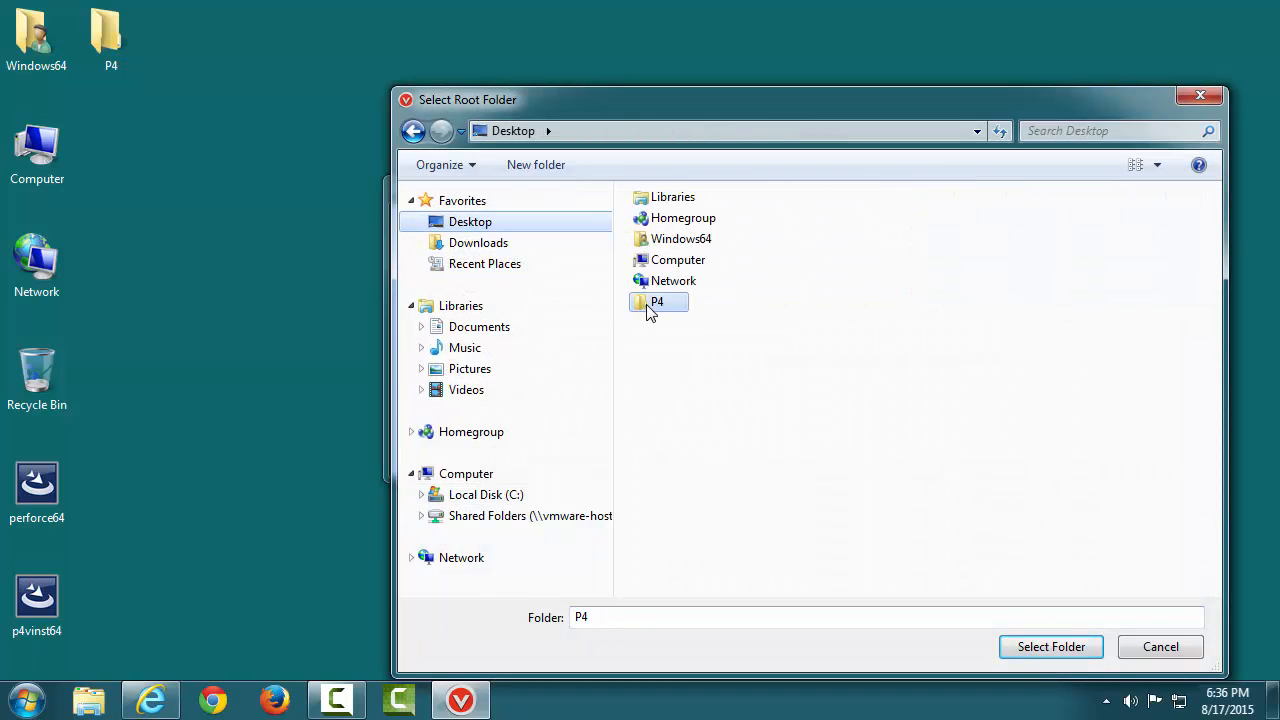
click(1051, 647)
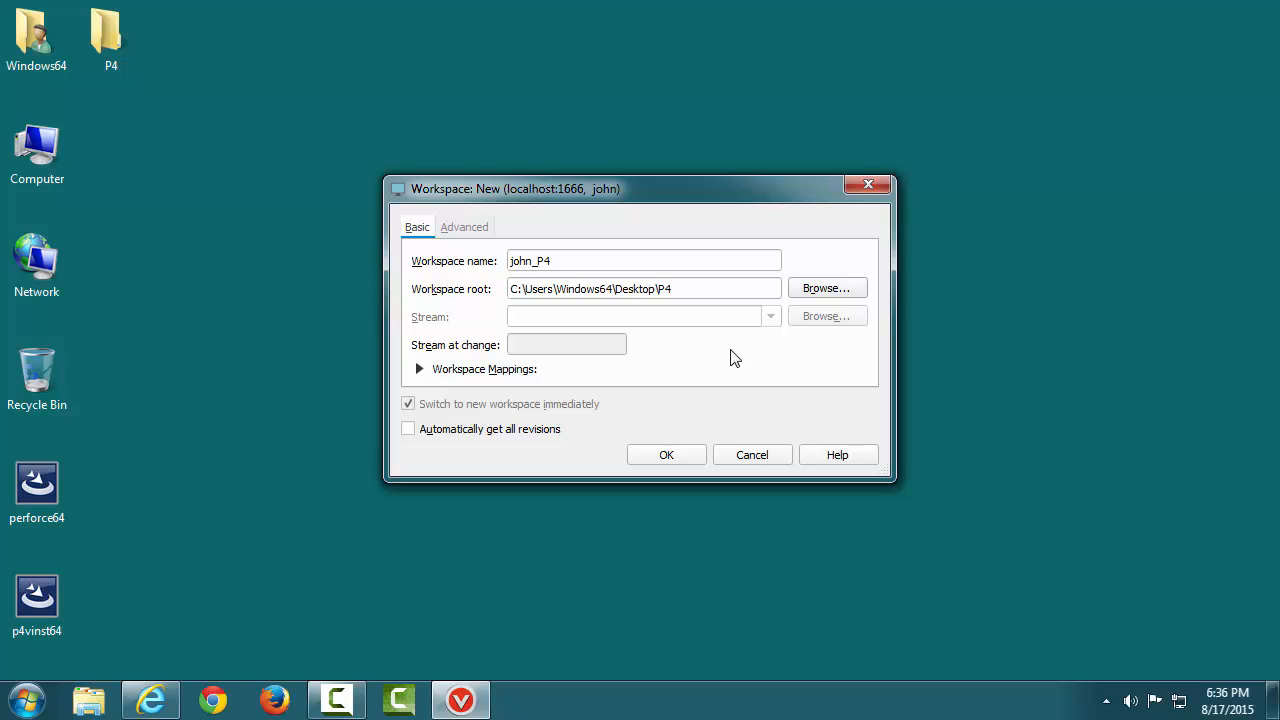
click(697, 456)
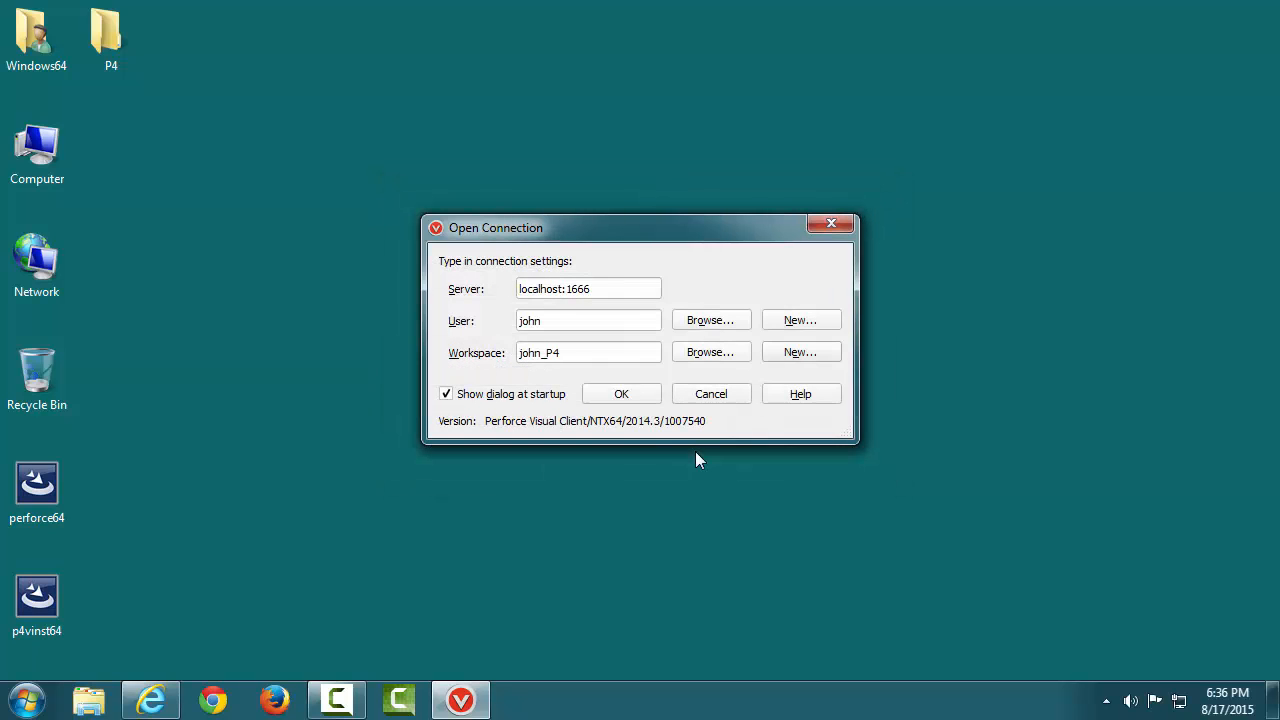